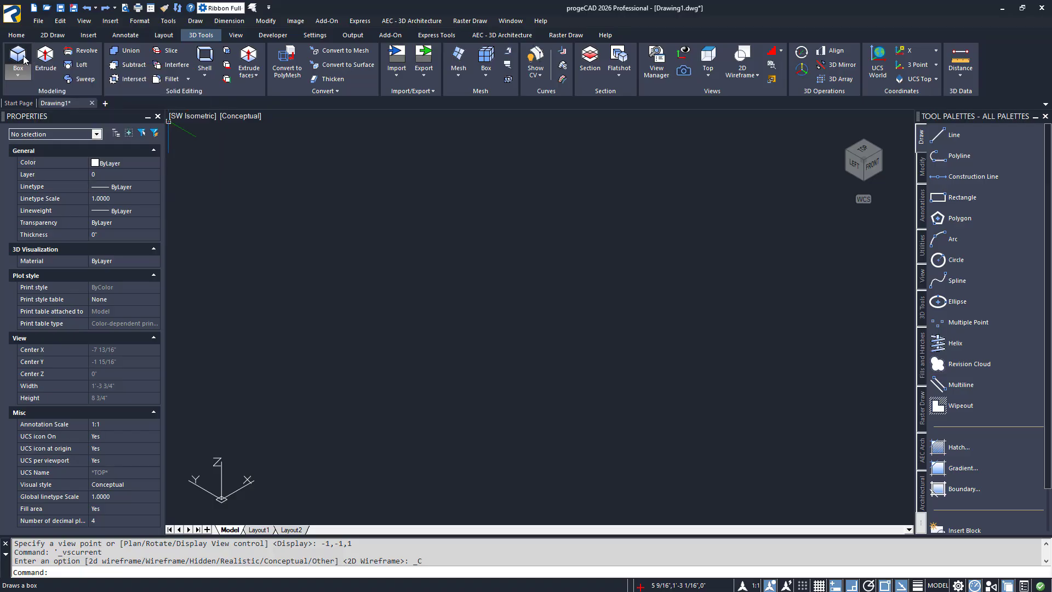
Draw a solid box about 2 1/8" long, 1 15/16" wide and 1 3/8" high
{"action": "left_click", "coordinate": [18, 58]}
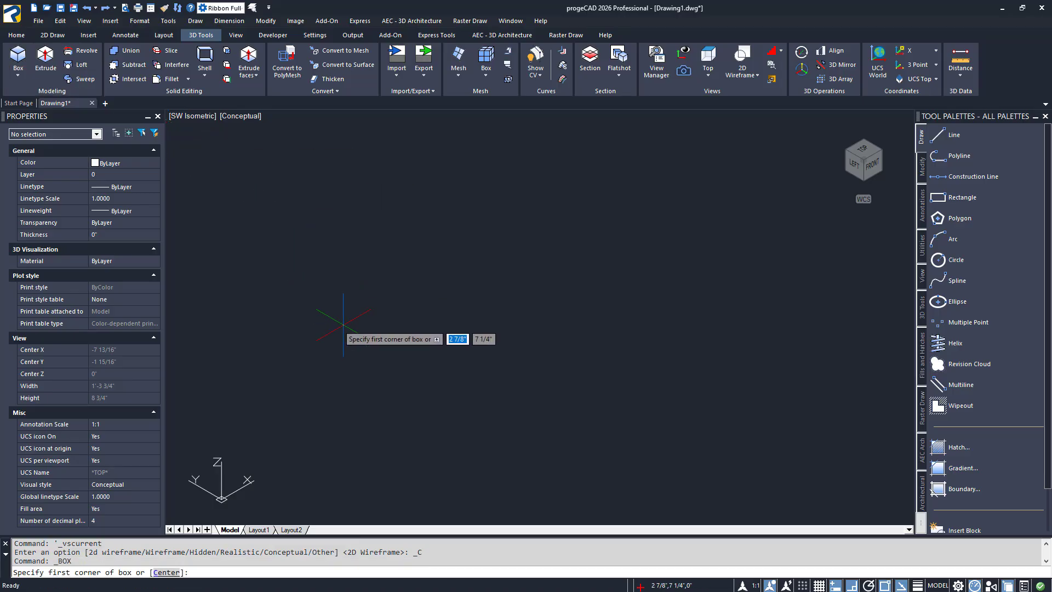
{"action": "left_click", "coordinate": [400, 383]}
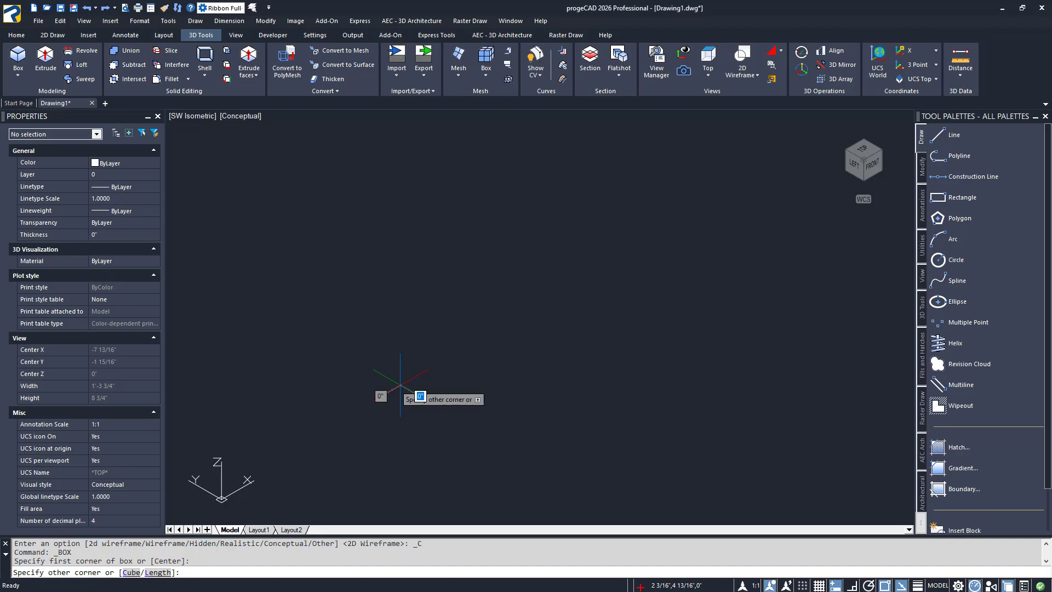
{"action": "left_click", "coordinate": [406, 305]}
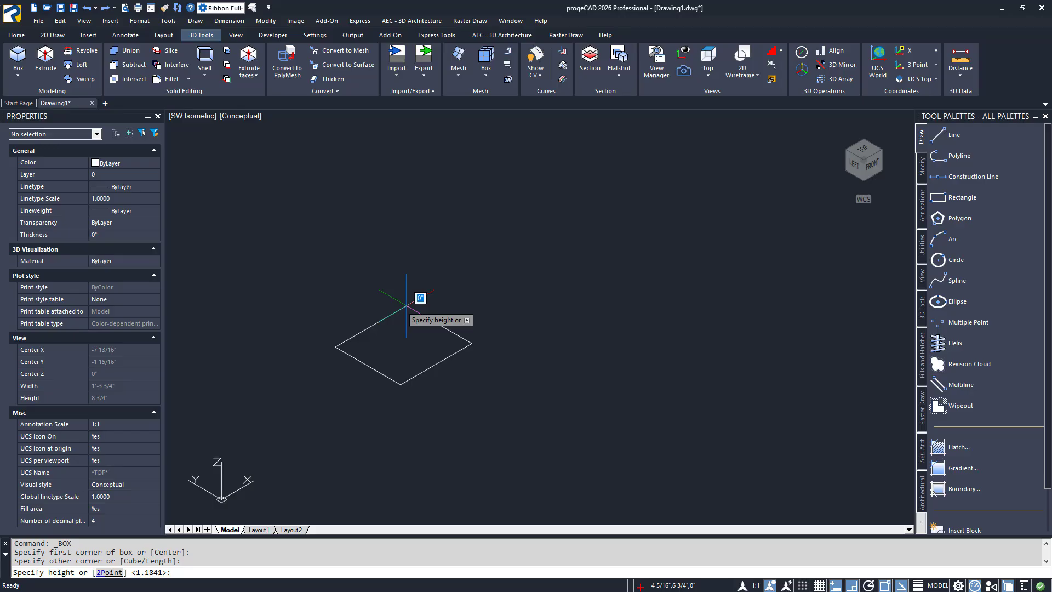
{"action": "left_click", "coordinate": [412, 249]}
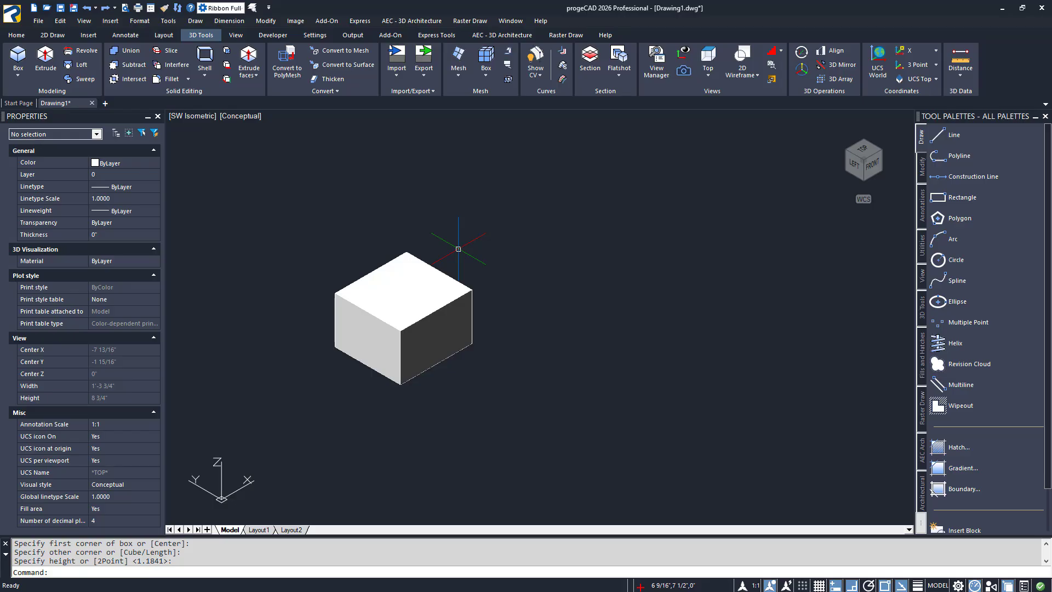
Select the box, read the face and edge selection tip, and dismiss it with the option not to show it again
{"action": "left_click", "coordinate": [435, 269]}
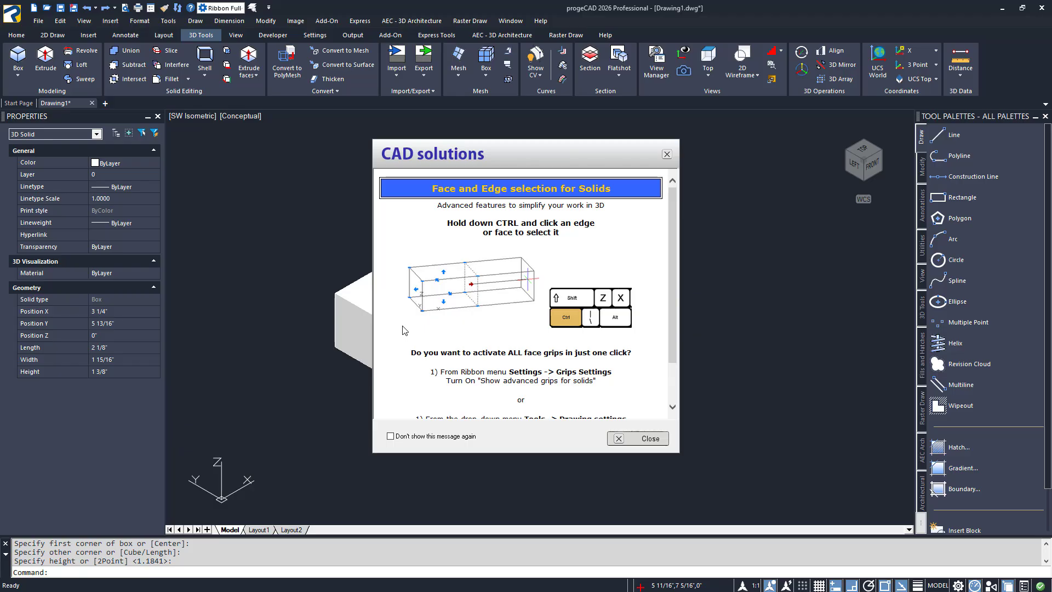
{"action": "scroll", "coordinate": [404, 330], "scroll_direction": "down", "scroll_amount": 3}
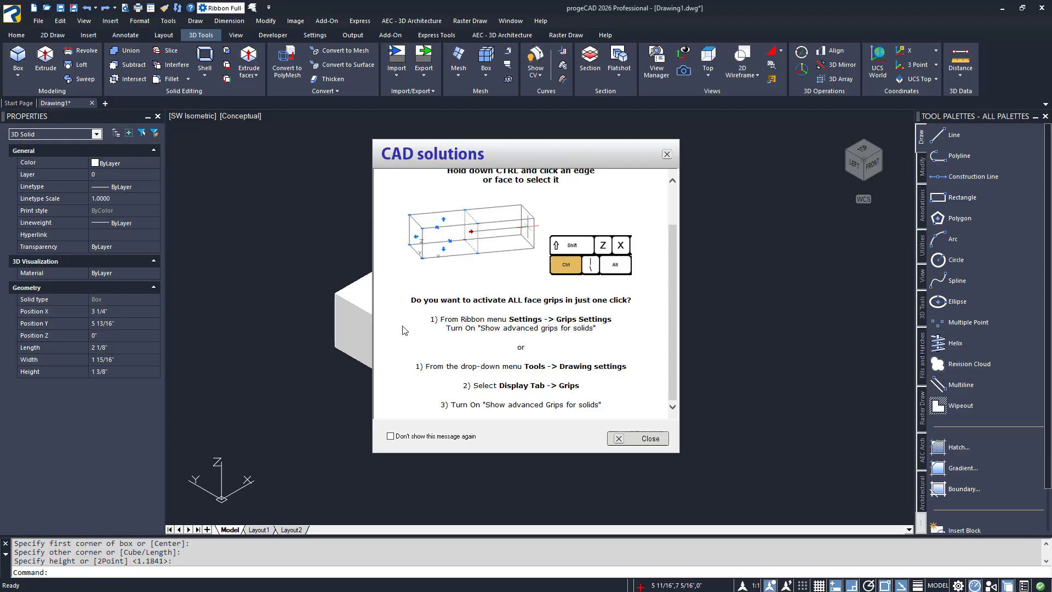
{"action": "left_click", "coordinate": [391, 437]}
{"action": "left_click", "coordinate": [643, 439]}
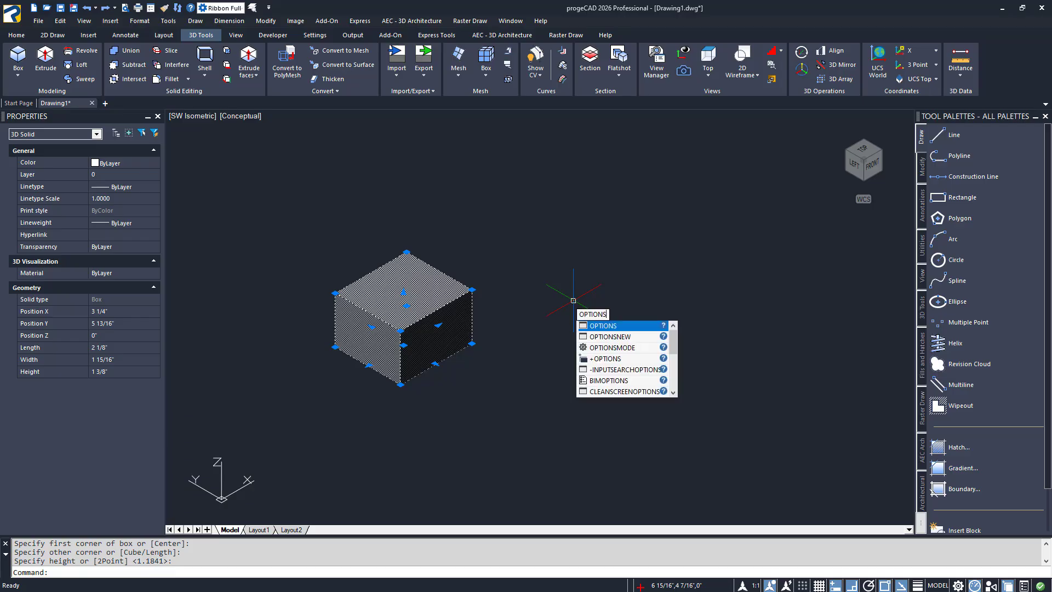
Open the program options to locate the Restore Suppressed Messages command, and close the dialog
{"action": "key", "text": "Escape"}
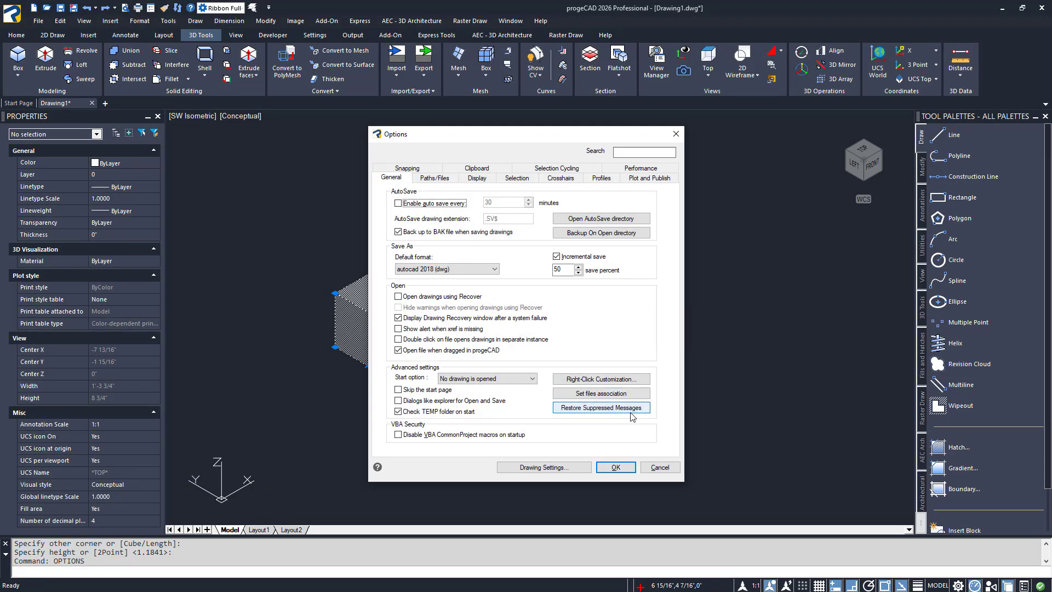
{"action": "left_click", "coordinate": [616, 468]}
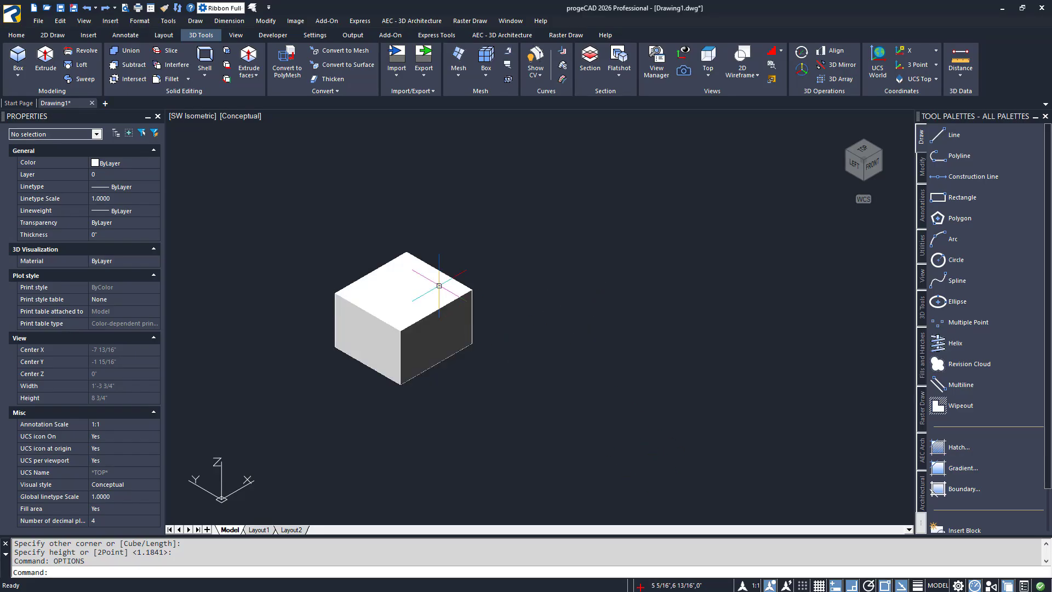
Stretch the box's top face upward using its grip to a total height of about 2 5/8", and deselect the box
{"action": "left_click", "coordinate": [455, 296]}
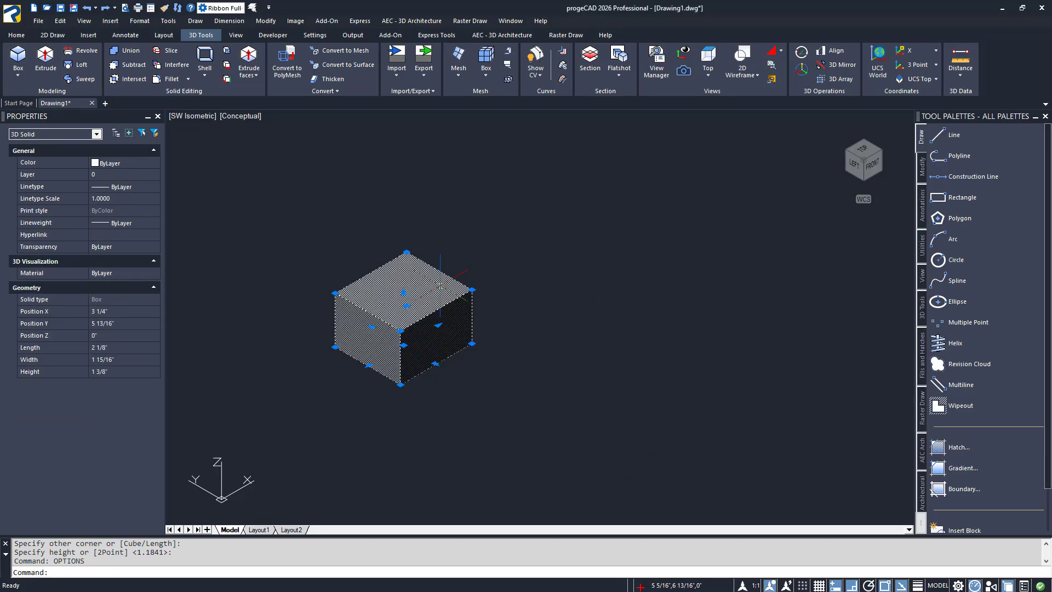
{"action": "left_click", "coordinate": [404, 293]}
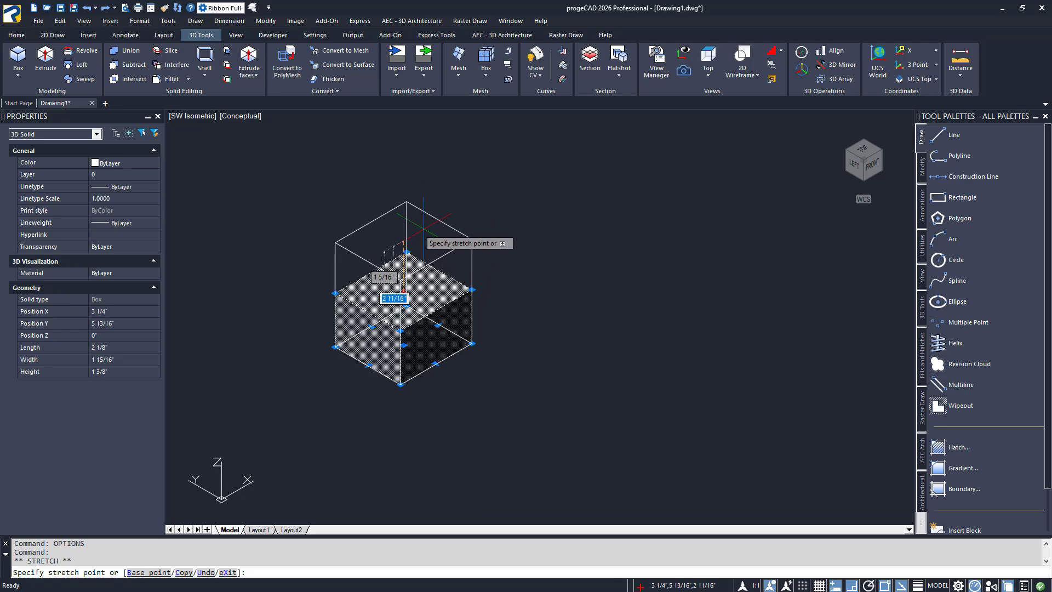
{"action": "left_click", "coordinate": [404, 244]}
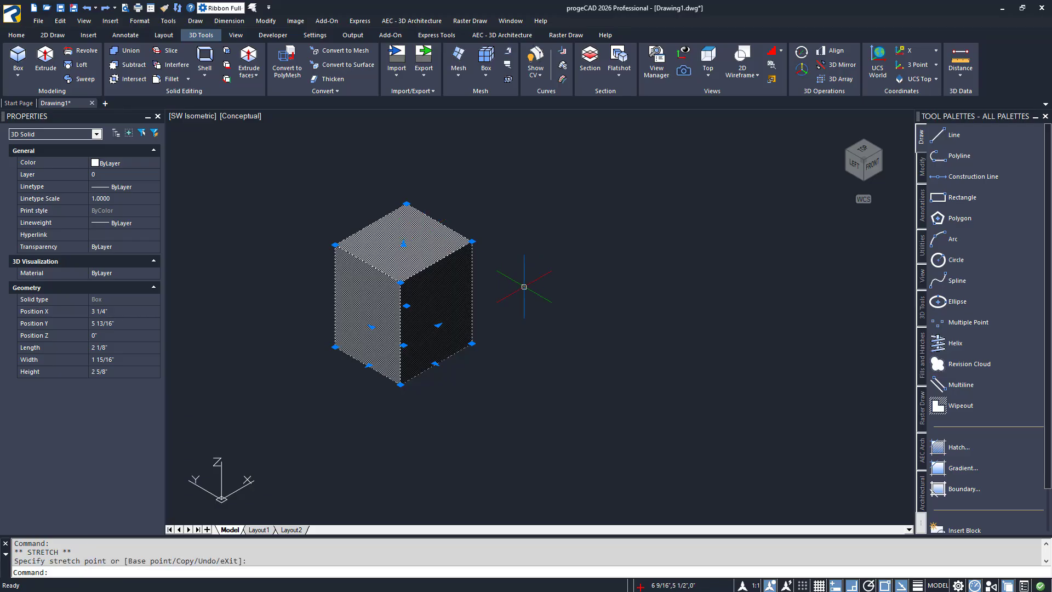
{"action": "key", "text": "Escape"}
Draw a solid cylinder beside the box with a radius of about 1 1/8" and roughly the box's height
{"action": "middle_click_drag", "start_coordinate": [528, 294], "coordinate": [470, 304]}
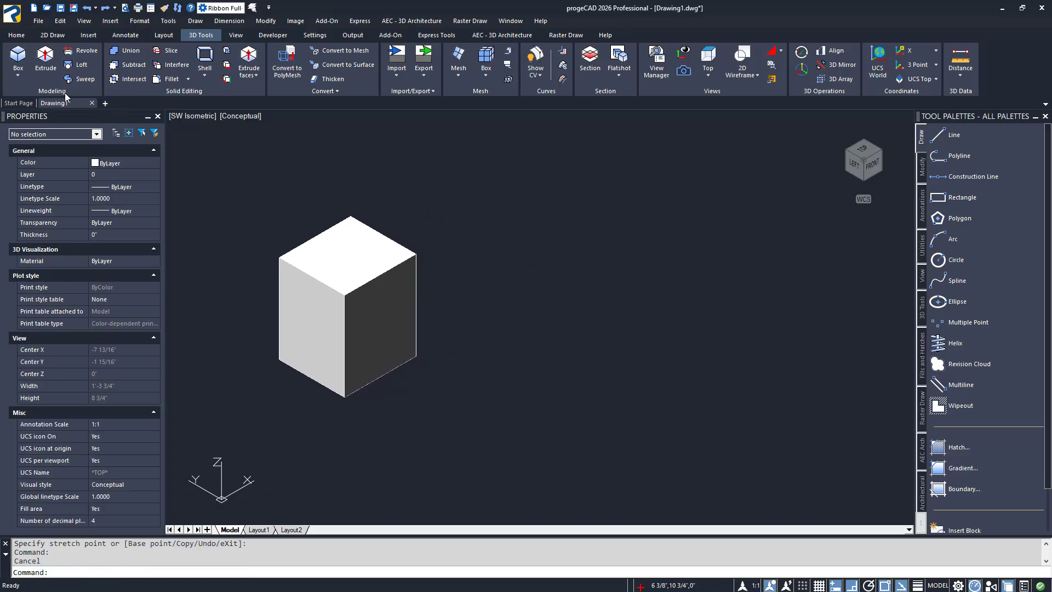
{"action": "left_click", "coordinate": [20, 75]}
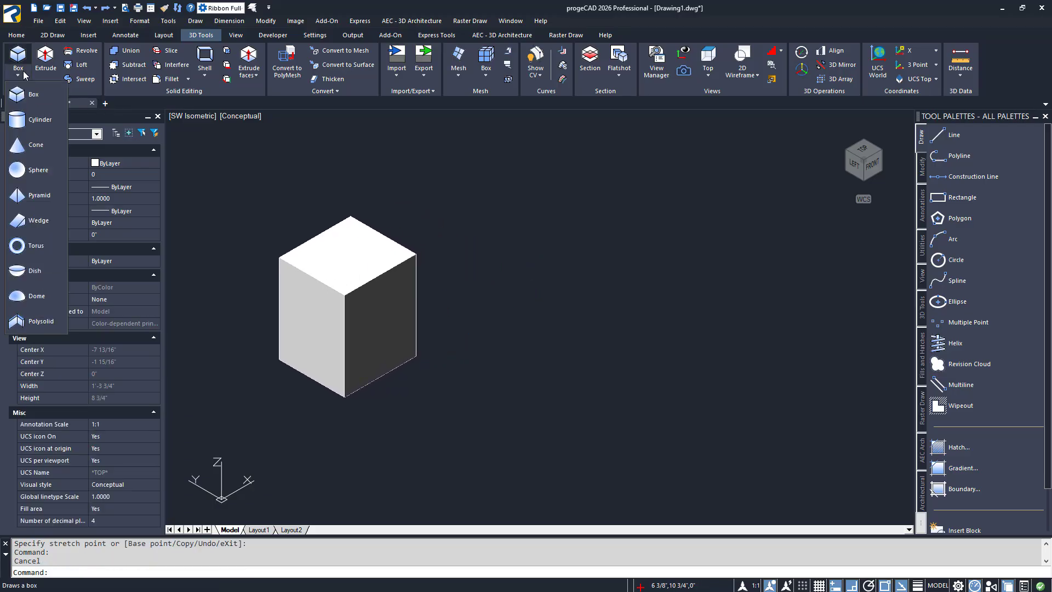
{"action": "left_click", "coordinate": [37, 121]}
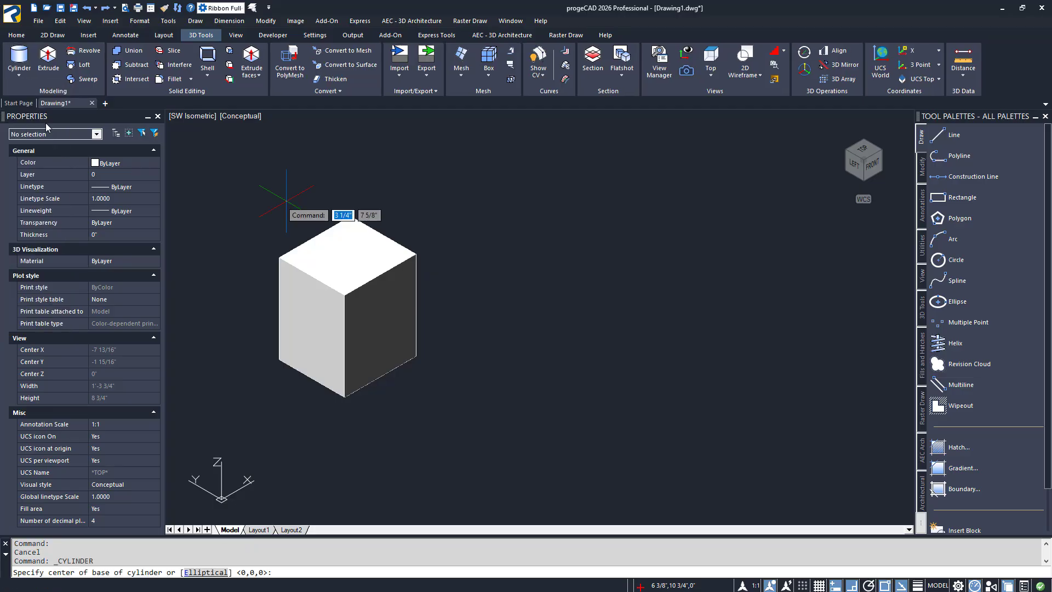
{"action": "left_click", "coordinate": [541, 340]}
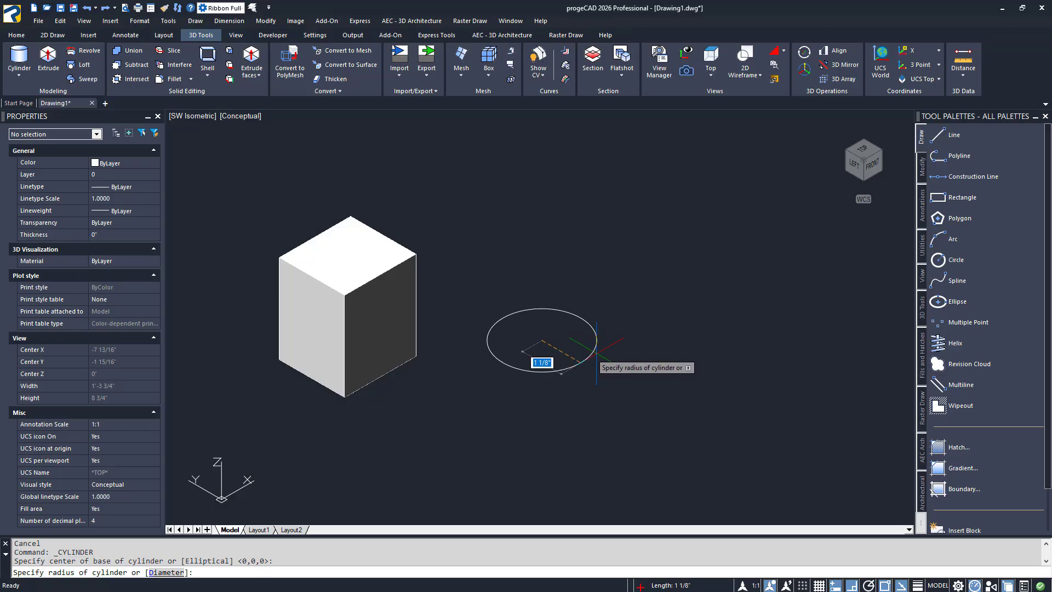
{"action": "left_click", "coordinate": [596, 340]}
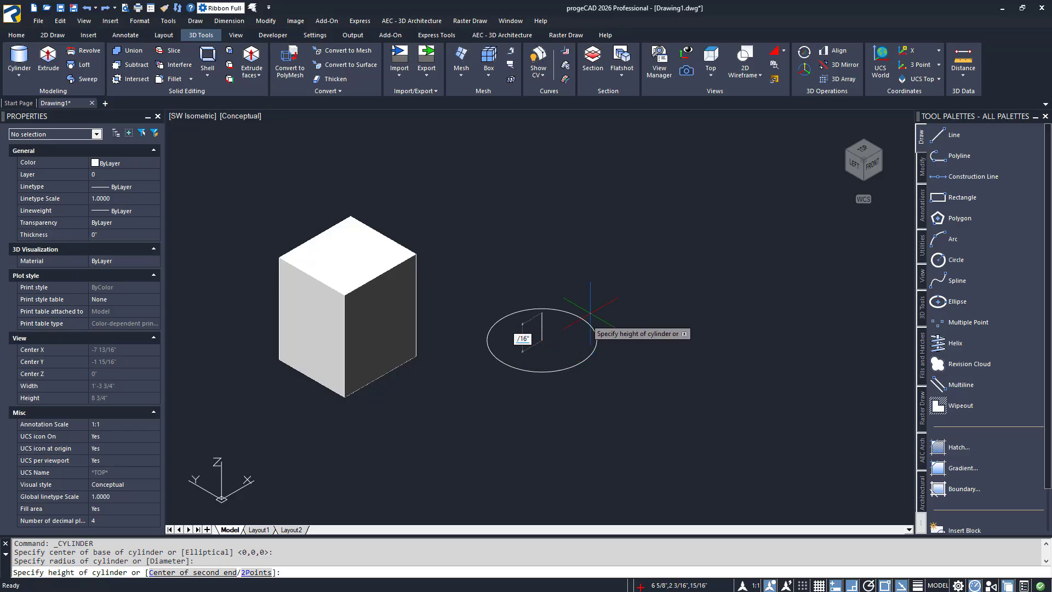
{"action": "left_click", "coordinate": [554, 216]}
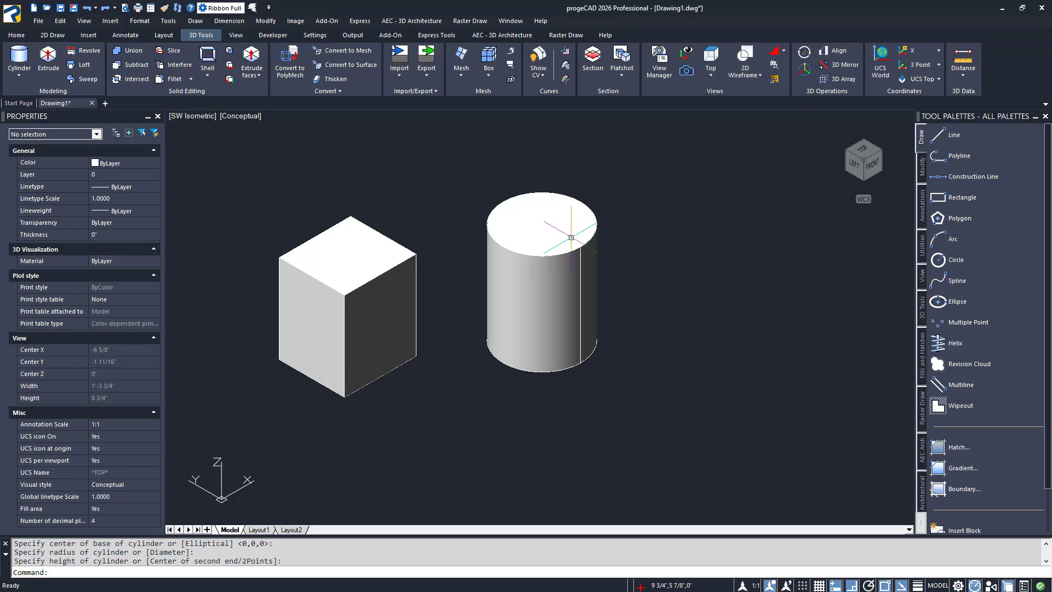
Draw a solid cone beside the cylinder with a slightly smaller base and a height of about 2 5/8"
{"action": "left_click", "coordinate": [21, 75]}
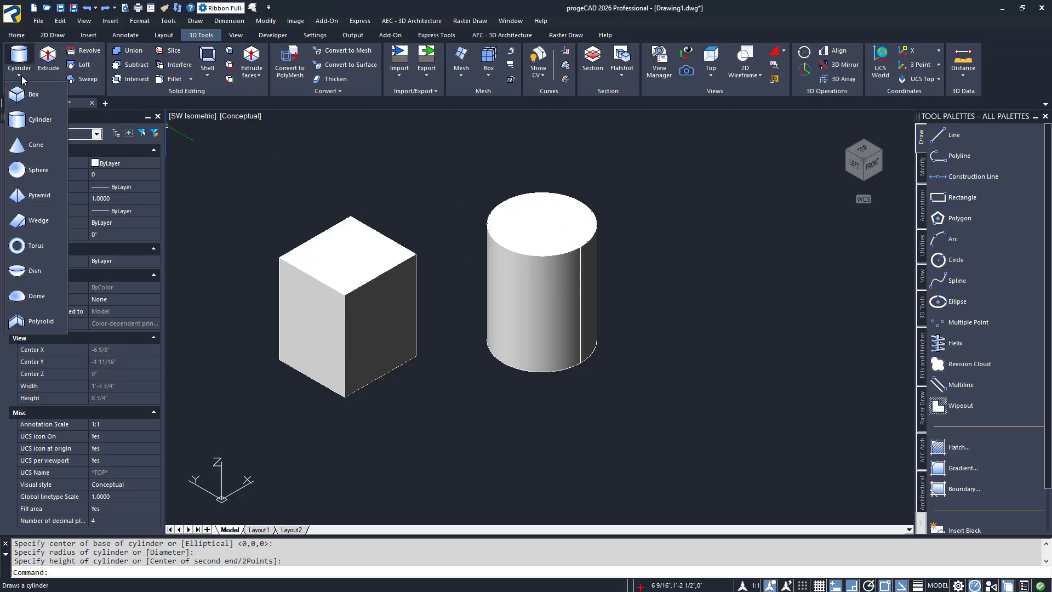
{"action": "left_click", "coordinate": [34, 145]}
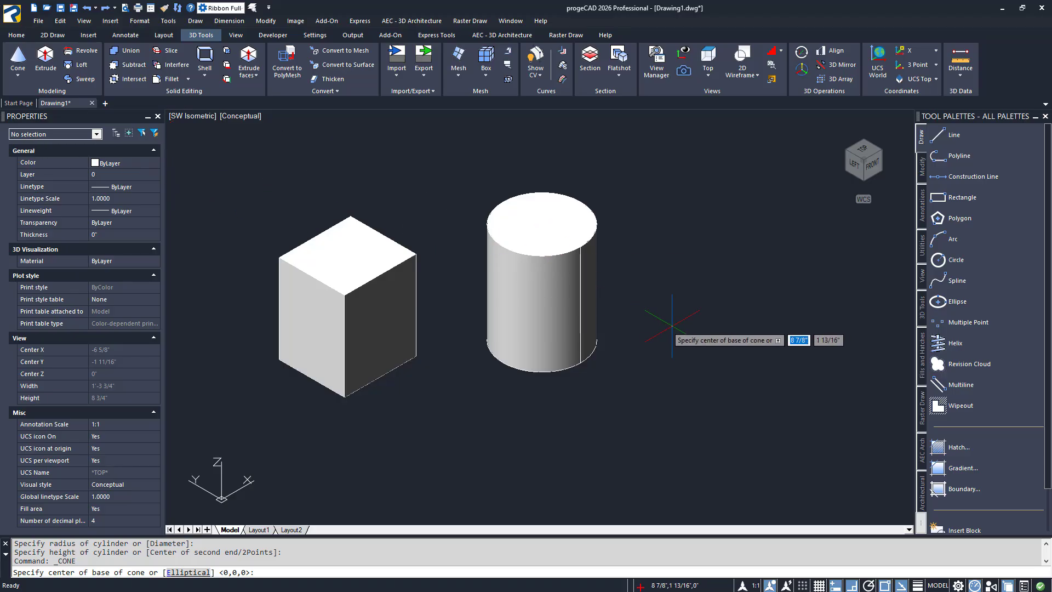
{"action": "left_click", "coordinate": [712, 335]}
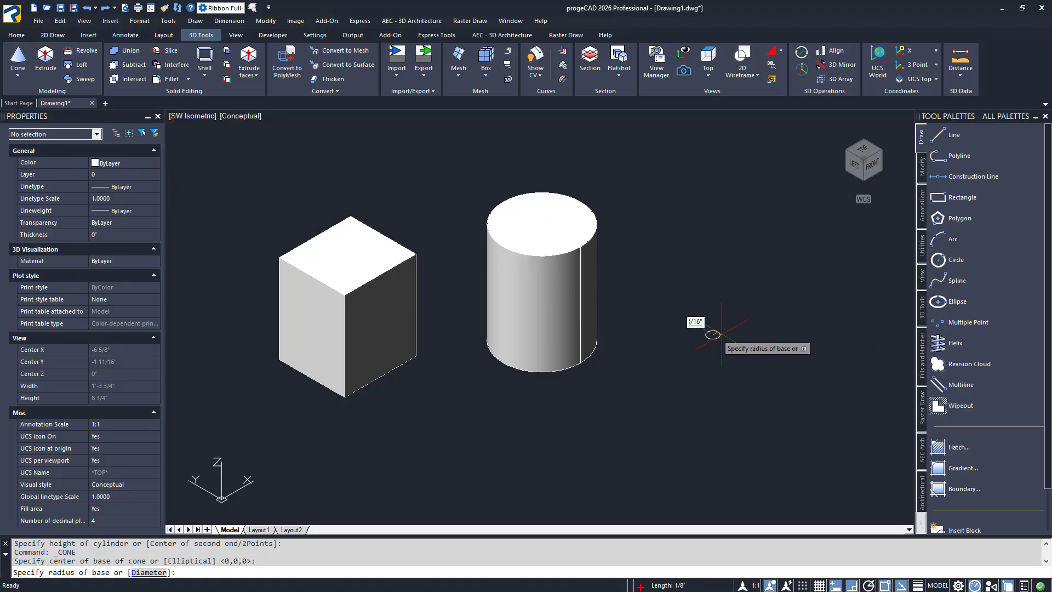
{"action": "left_click", "coordinate": [760, 334]}
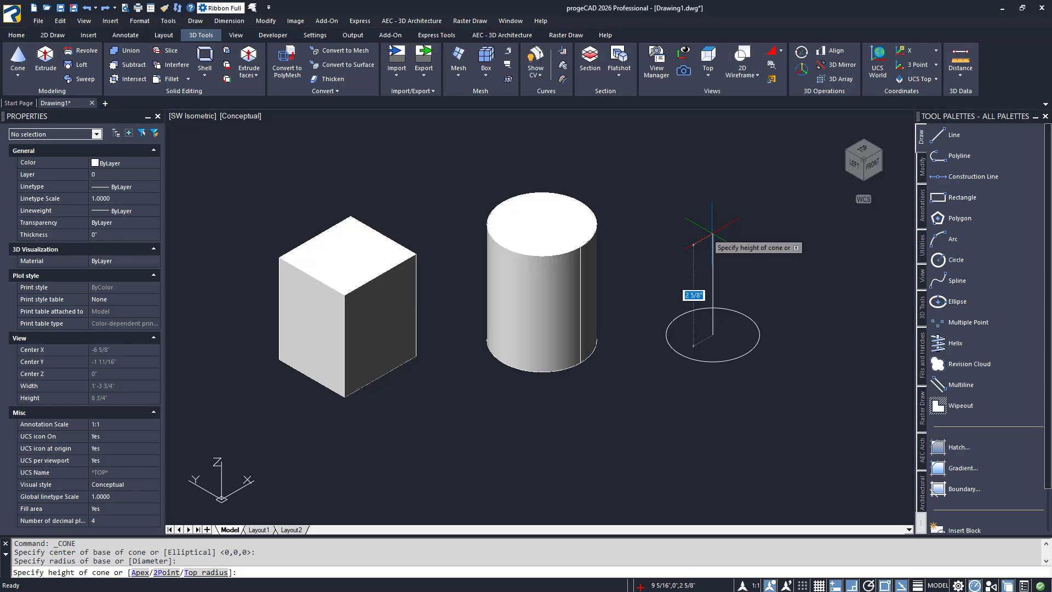
{"action": "left_click", "coordinate": [713, 234]}
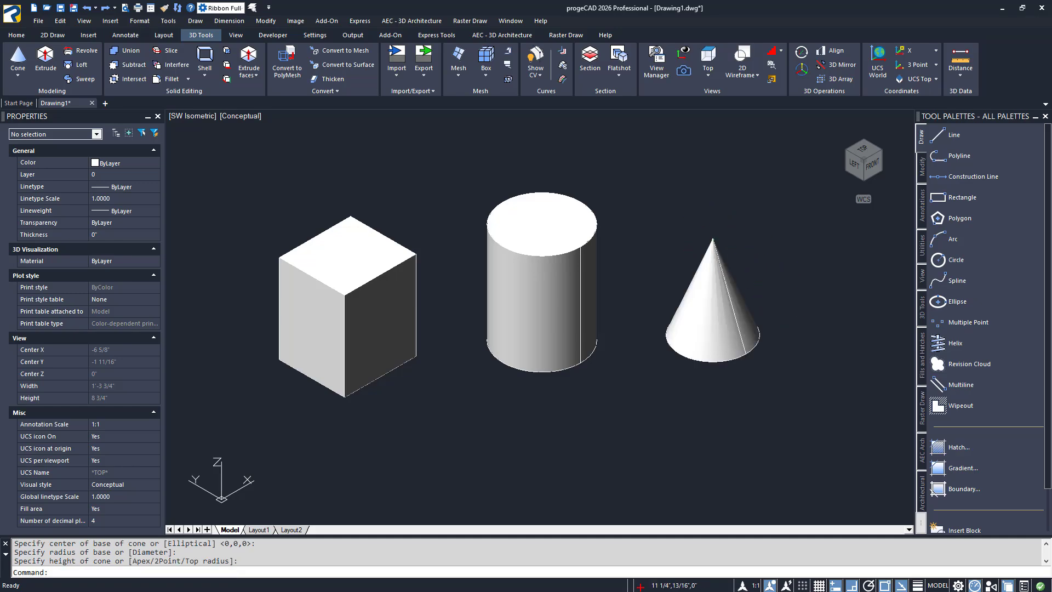
Draw a four-sided pyramid beside the cone with a base radius of about 1 1/8" and a height of about 2 5/16"
{"action": "scroll", "coordinate": [784, 299], "scroll_direction": "down", "scroll_amount": 1}
{"action": "middle_click_drag", "start_coordinate": [784, 299], "coordinate": [588, 300]}
{"action": "scroll", "coordinate": [619, 302], "scroll_direction": "up", "scroll_amount": 1}
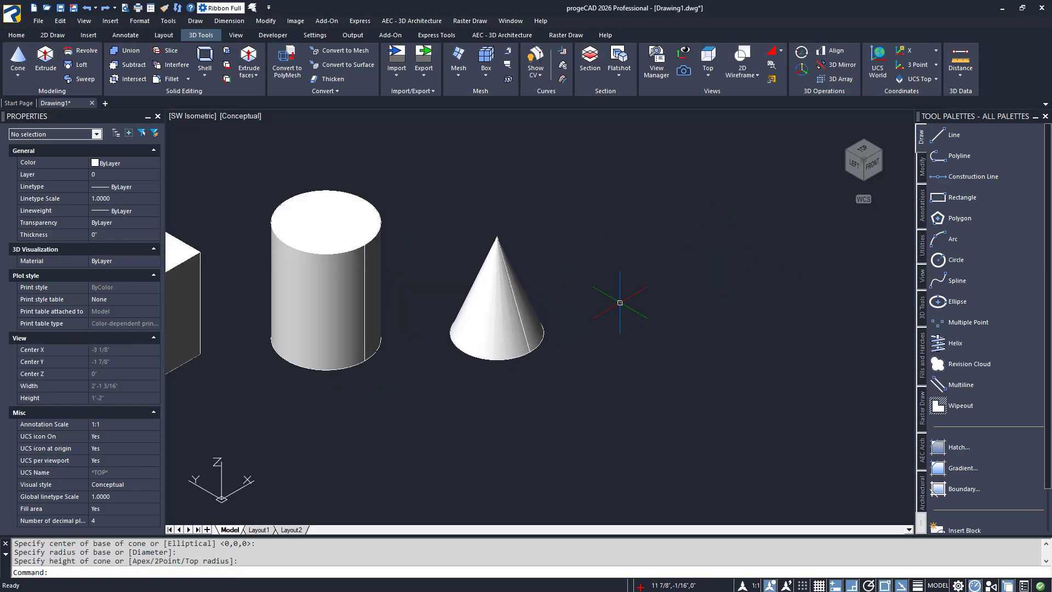
{"action": "left_click", "coordinate": [17, 74]}
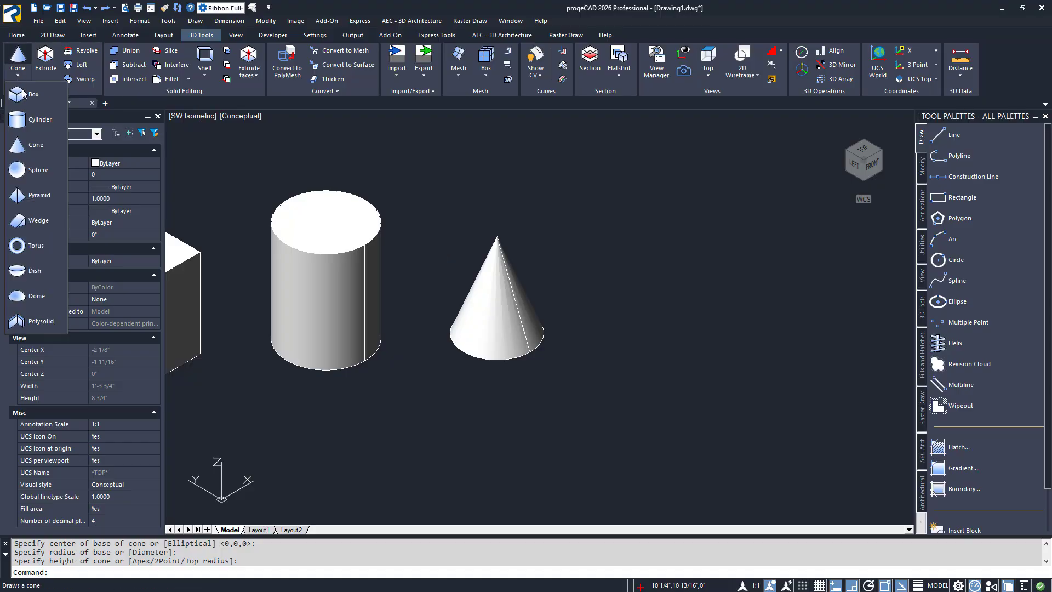
{"action": "left_click", "coordinate": [39, 195]}
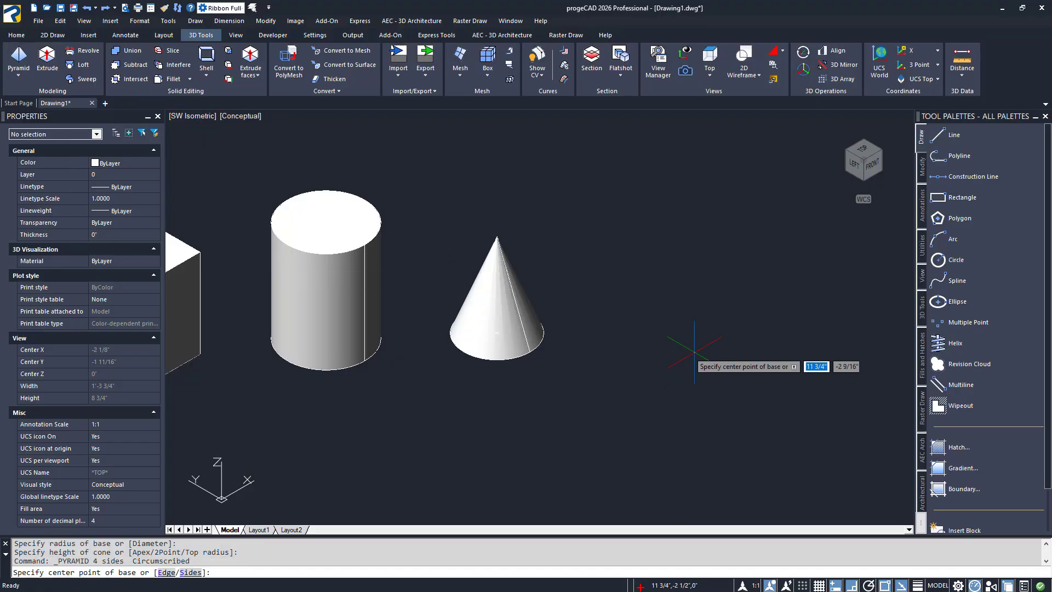
{"action": "left_click", "coordinate": [668, 321]}
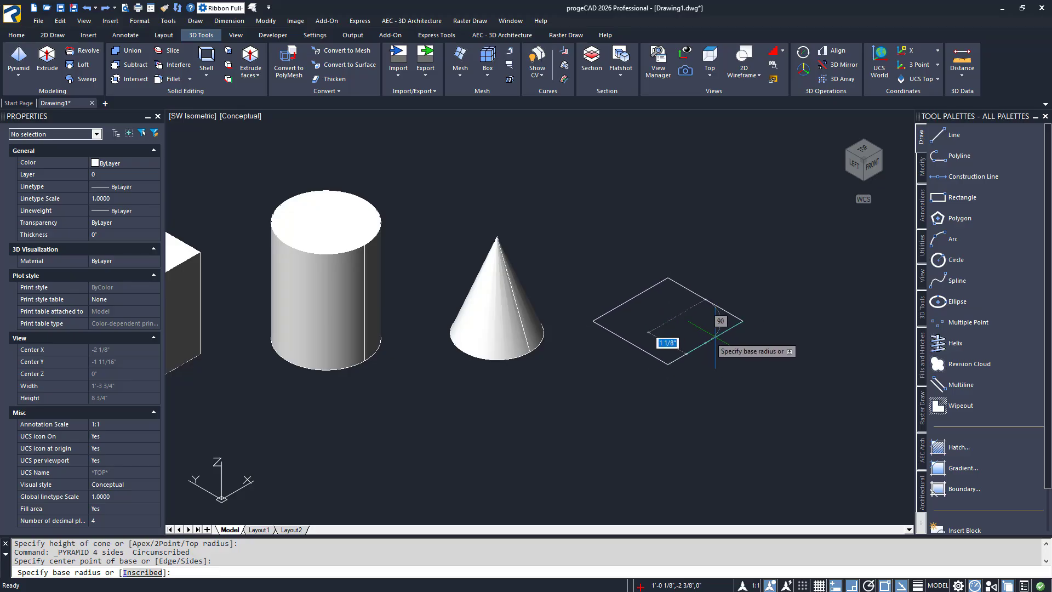
{"action": "left_click", "coordinate": [715, 339]}
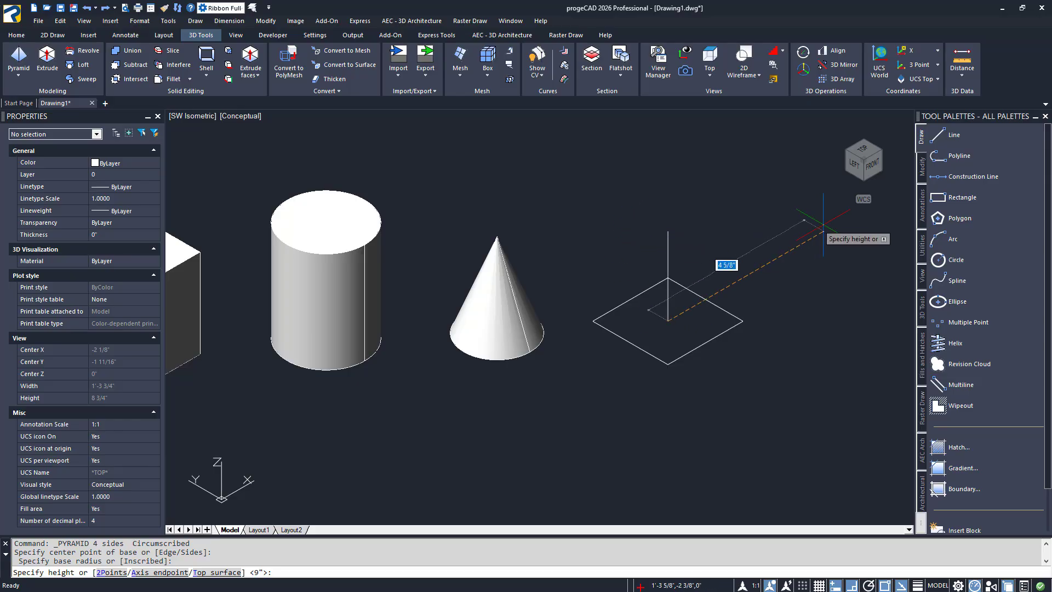
{"action": "left_click", "coordinate": [822, 225]}
Draw a pyramid with 3 sides beside the four-sided one, using a base radius of about 1" and a lower height
{"action": "middle_click_drag", "start_coordinate": [798, 247], "coordinate": [636, 265]}
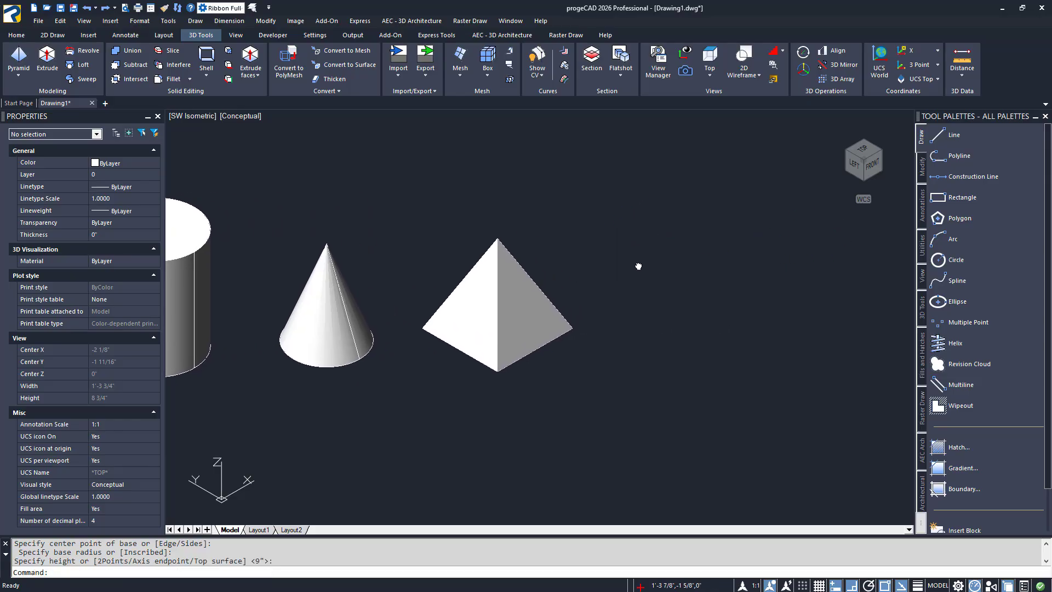
{"action": "left_click", "coordinate": [18, 62]}
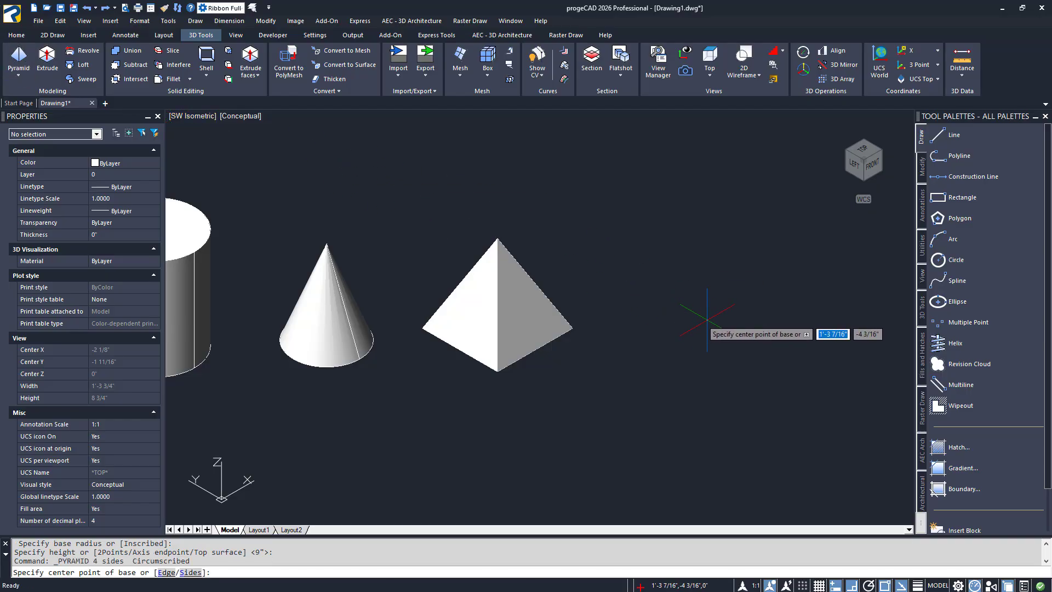
{"action": "type", "text": "s"}
{"action": "key", "text": "Return"}
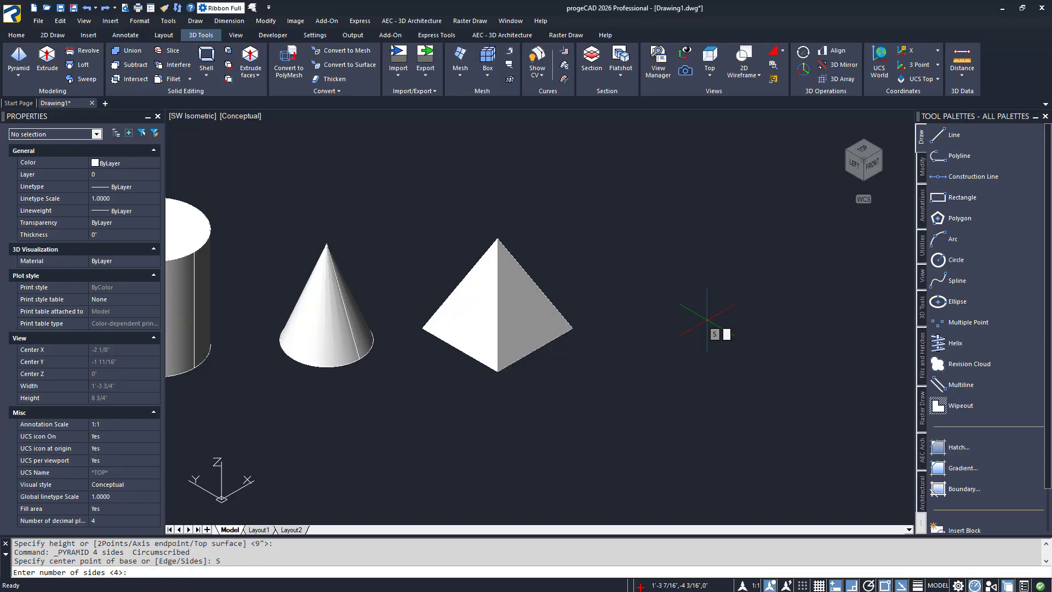
{"action": "type", "text": "3"}
{"action": "key", "text": "Return"}
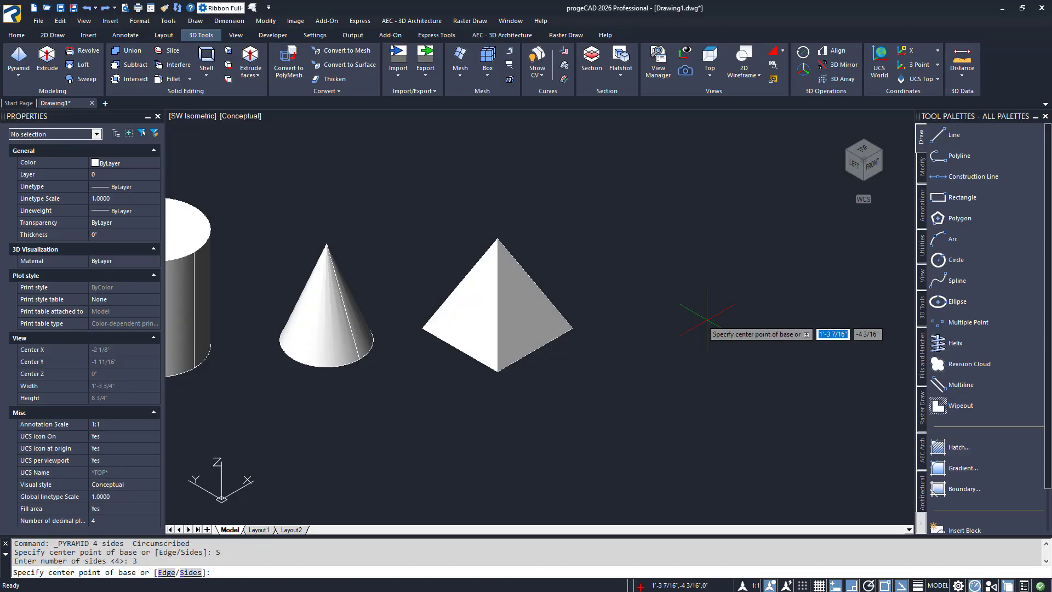
{"action": "left_click", "coordinate": [703, 320]}
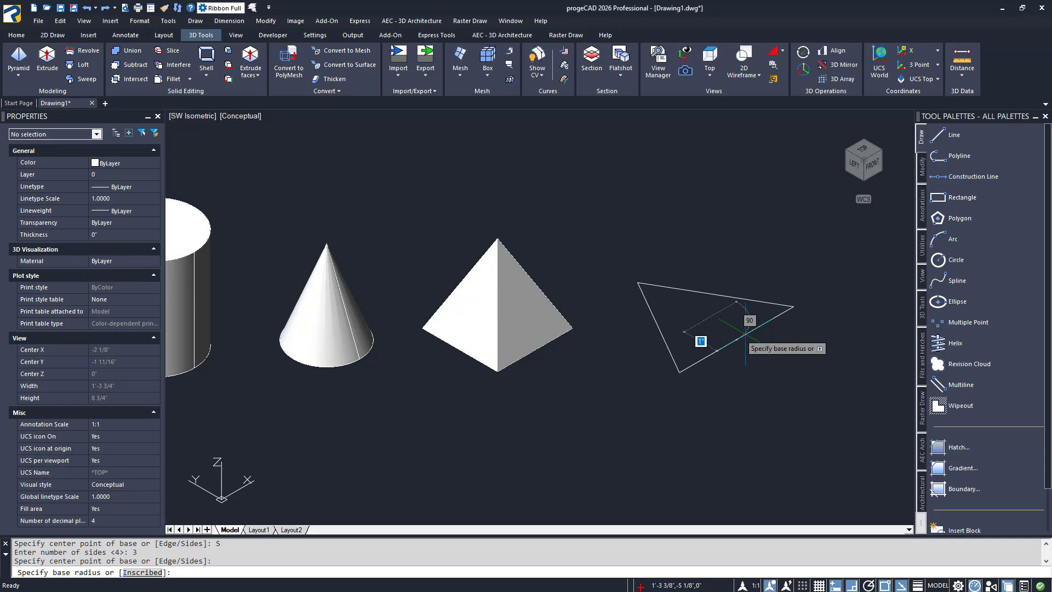
{"action": "left_click", "coordinate": [741, 329]}
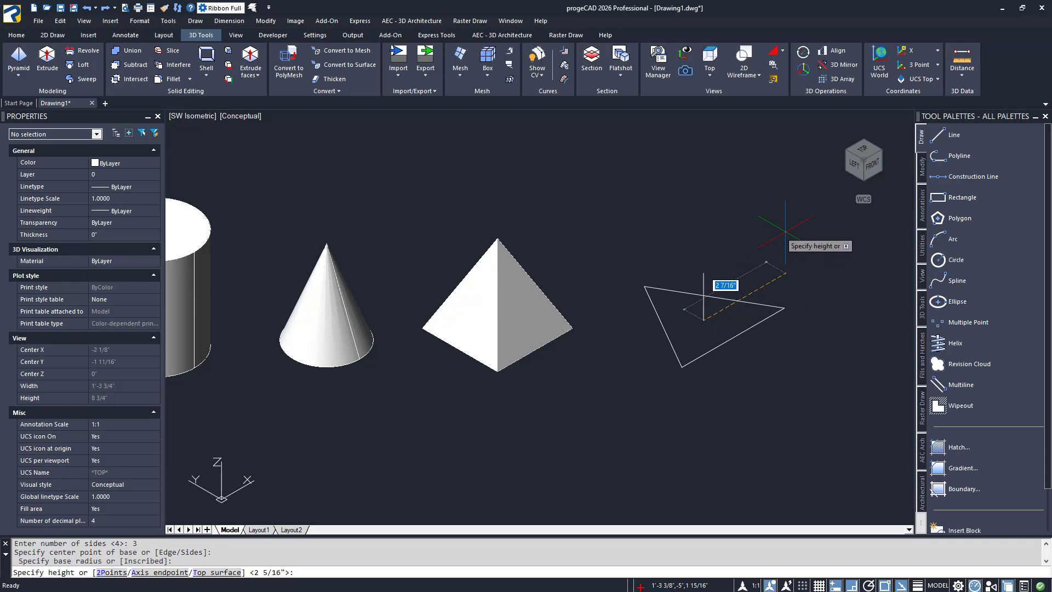
{"action": "left_click", "coordinate": [821, 230]}
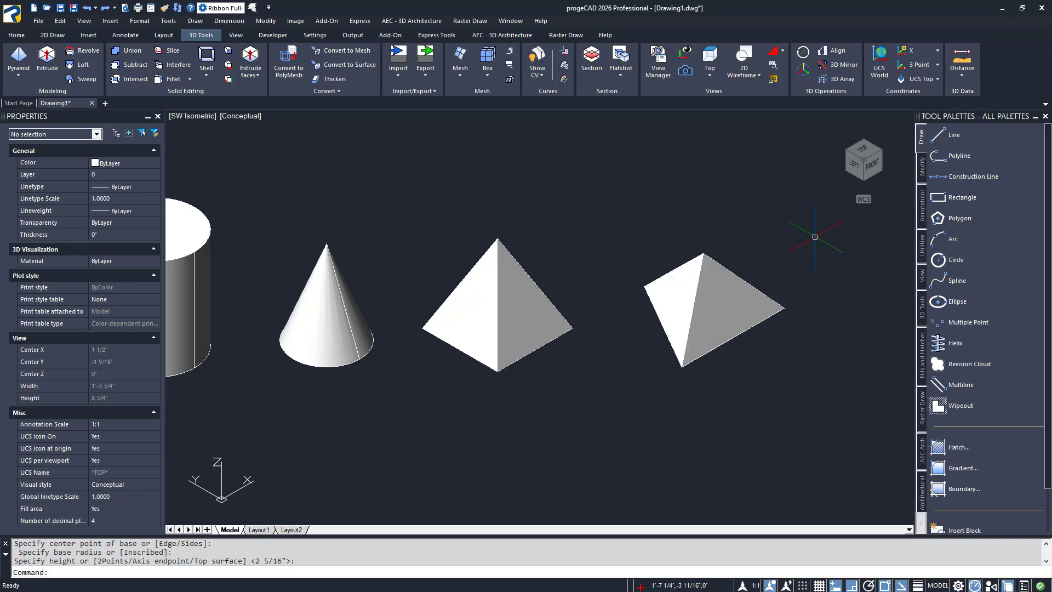
Paste the copied closed polyline profile in the top view, in the empty space behind the row of solids
{"action": "middle_click_drag", "start_coordinate": [773, 298], "coordinate": [750, 269], "text": "shift"}
{"action": "left_click", "coordinate": [846, 164]}
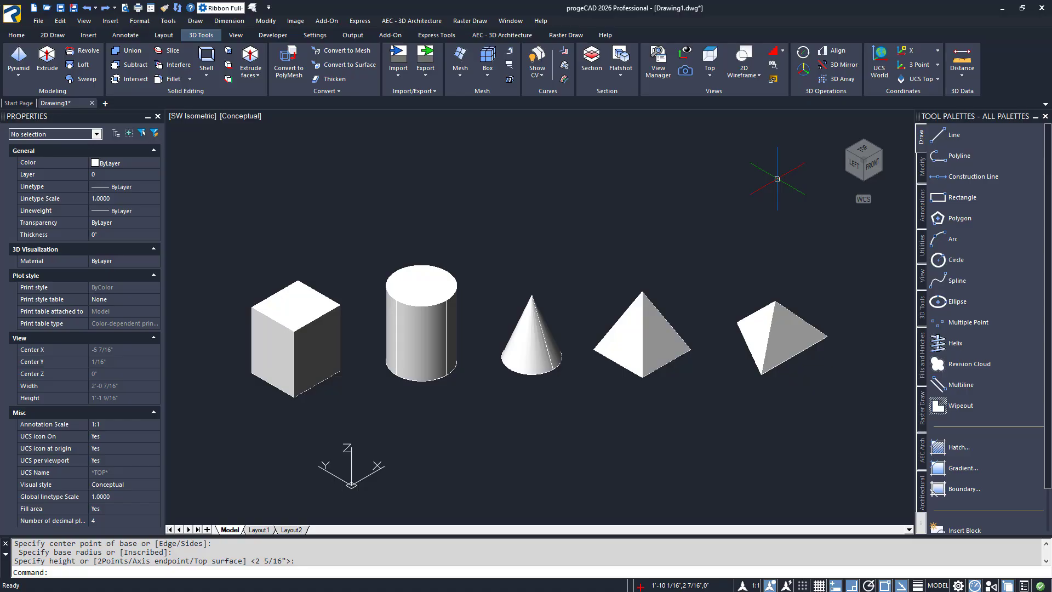
{"action": "left_click", "coordinate": [864, 148]}
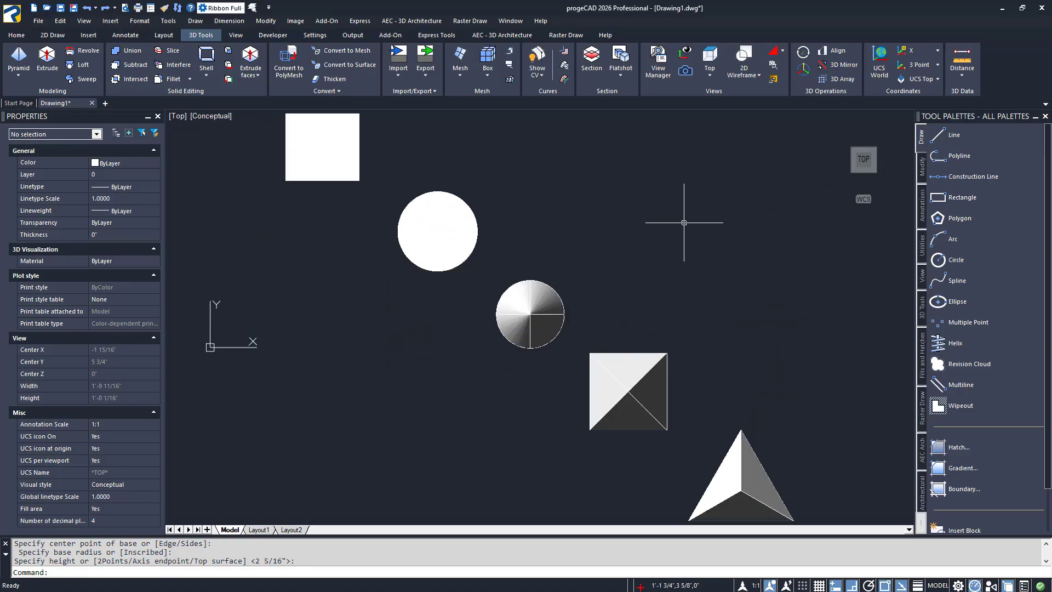
{"action": "scroll", "coordinate": [682, 223], "scroll_direction": "down", "scroll_amount": 2}
{"action": "middle_click_drag", "start_coordinate": [681, 219], "coordinate": [521, 263]}
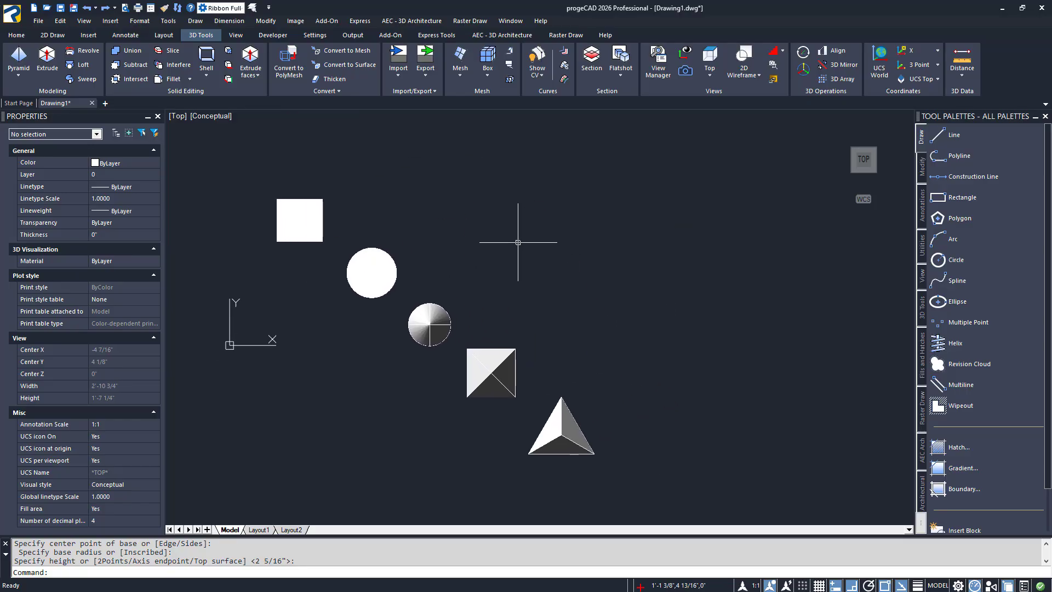
{"action": "key", "text": "ctrl+v"}
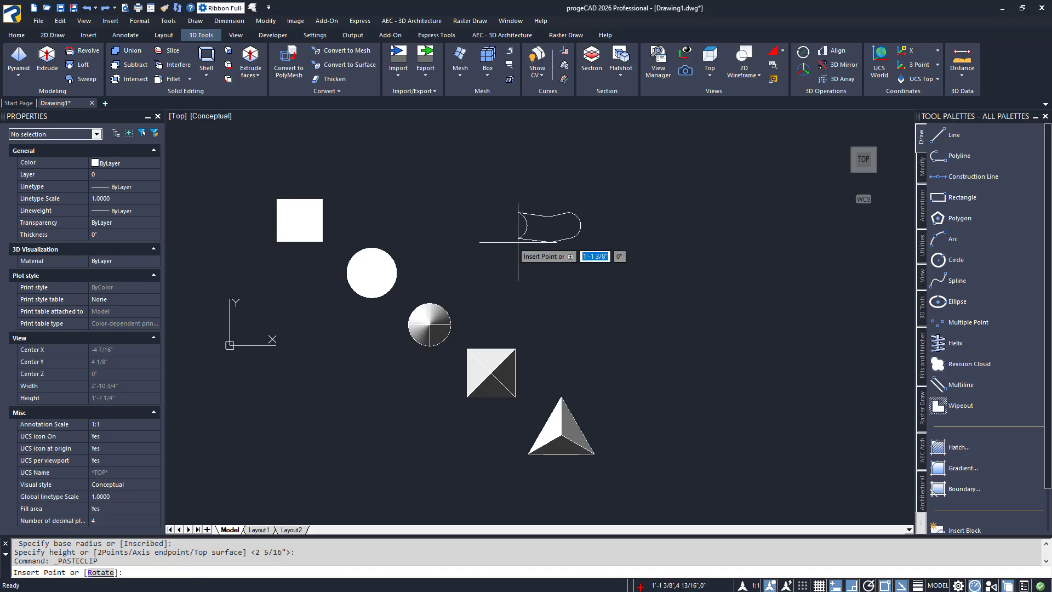
{"action": "left_click", "coordinate": [518, 241]}
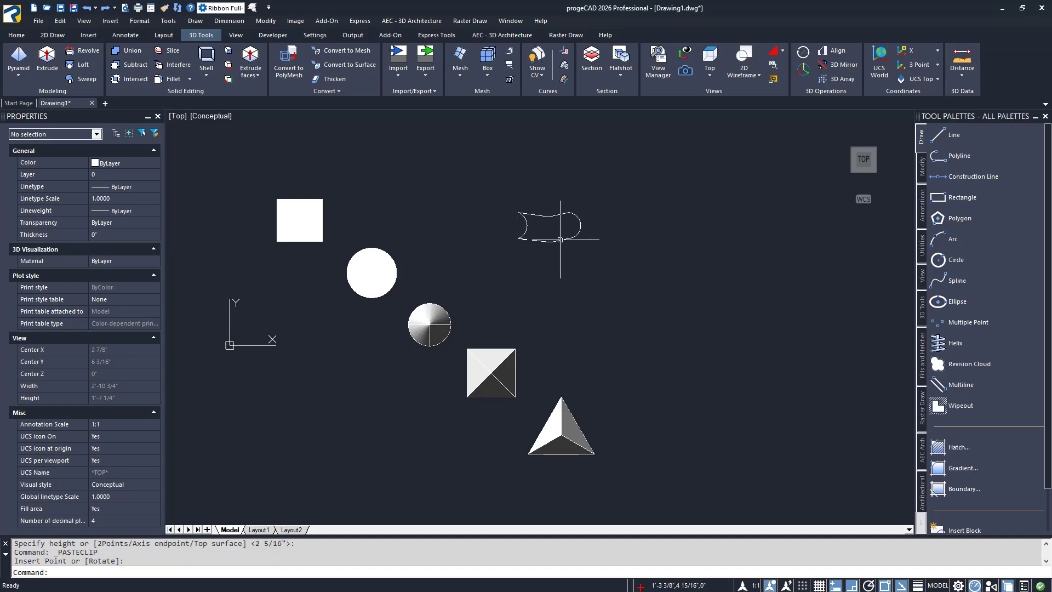
Extrude the pasted polyline profile upward into a low solid in a tilted top-front view
{"action": "scroll", "coordinate": [555, 234], "scroll_direction": "up", "scroll_amount": 2}
{"action": "scroll", "coordinate": [555, 234], "scroll_direction": "up", "scroll_amount": 2}
{"action": "middle_click_drag", "start_coordinate": [557, 237], "coordinate": [545, 281]}
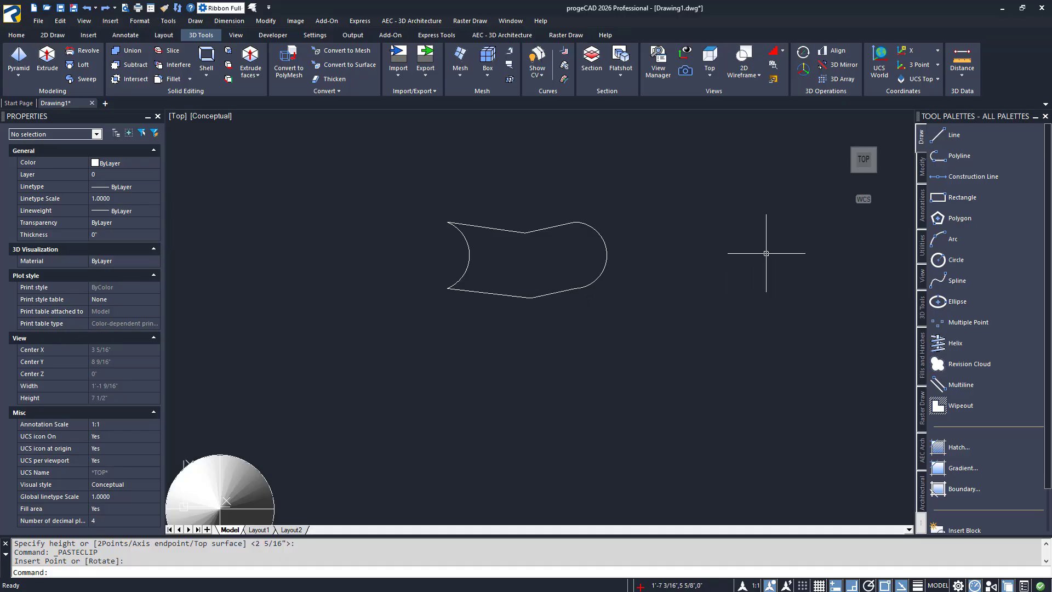
{"action": "left_click", "coordinate": [862, 170]}
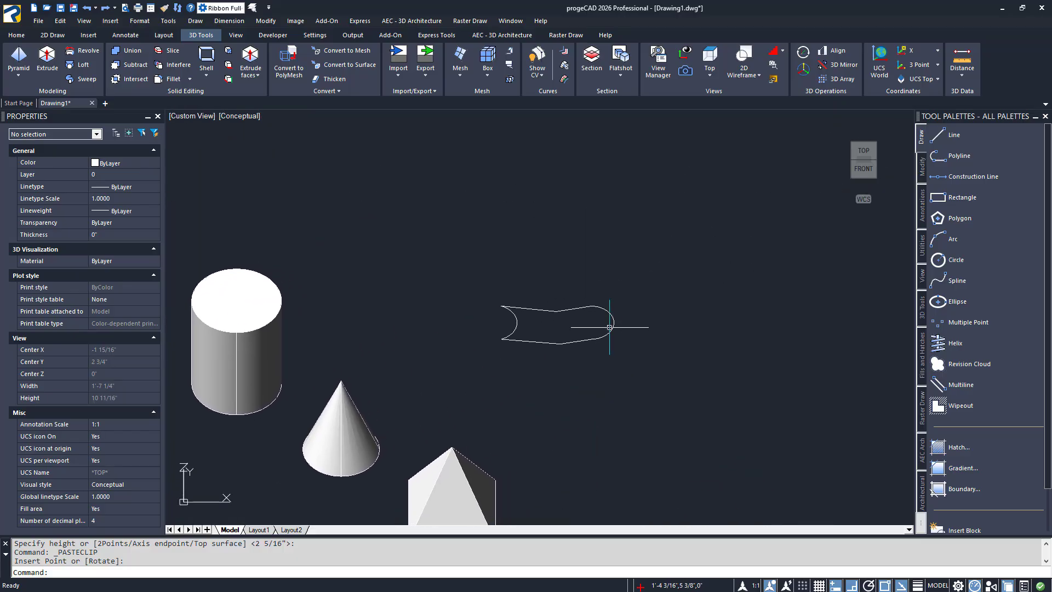
{"action": "scroll", "coordinate": [564, 329], "scroll_direction": "up", "scroll_amount": 4}
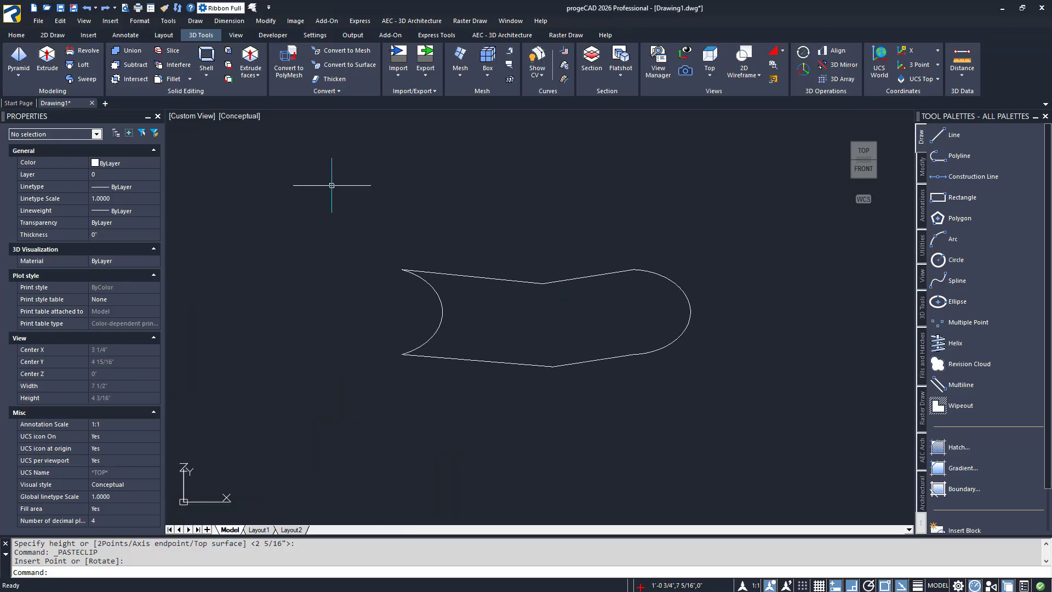
{"action": "left_click", "coordinate": [57, 52]}
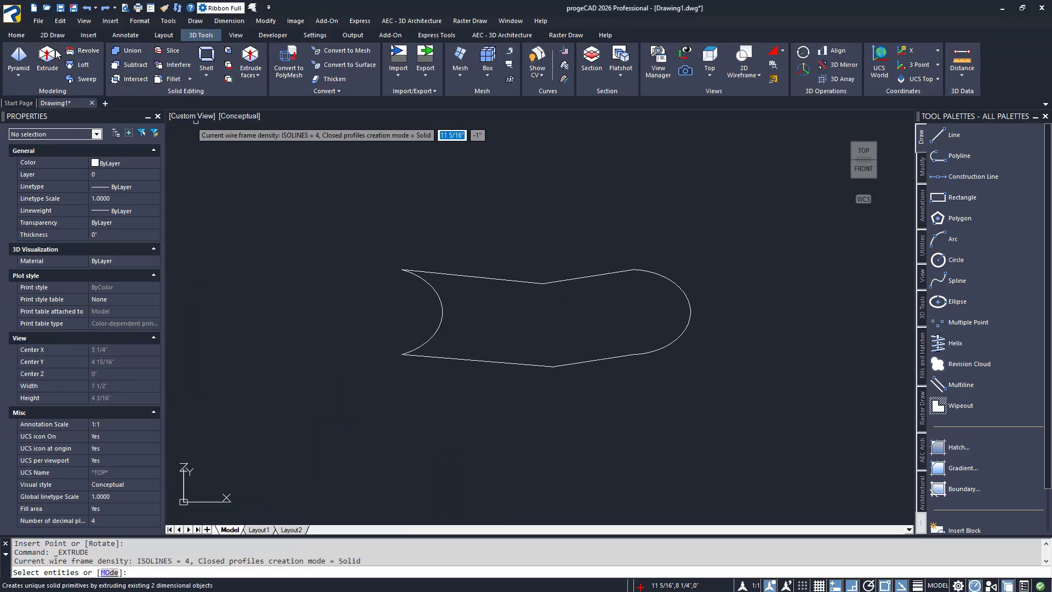
{"action": "left_click", "coordinate": [481, 278]}
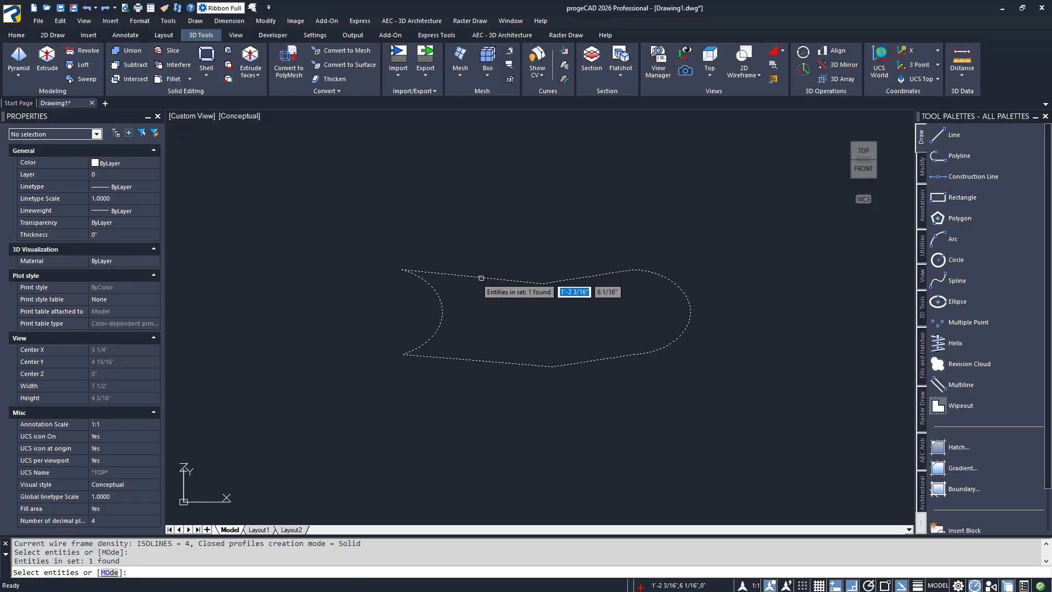
{"action": "key", "text": "Return"}
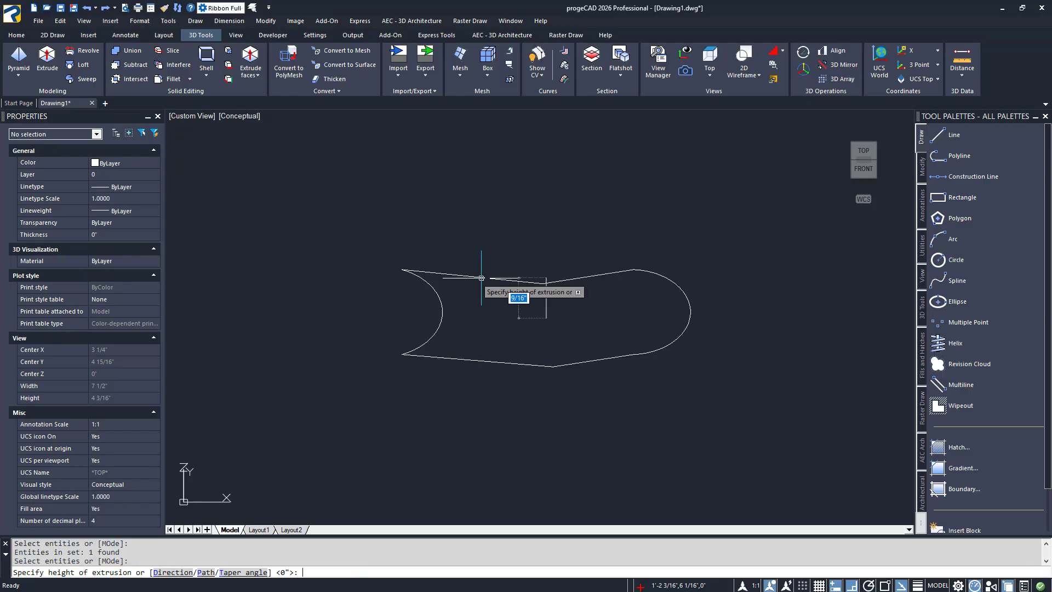
{"action": "left_click", "coordinate": [488, 242]}
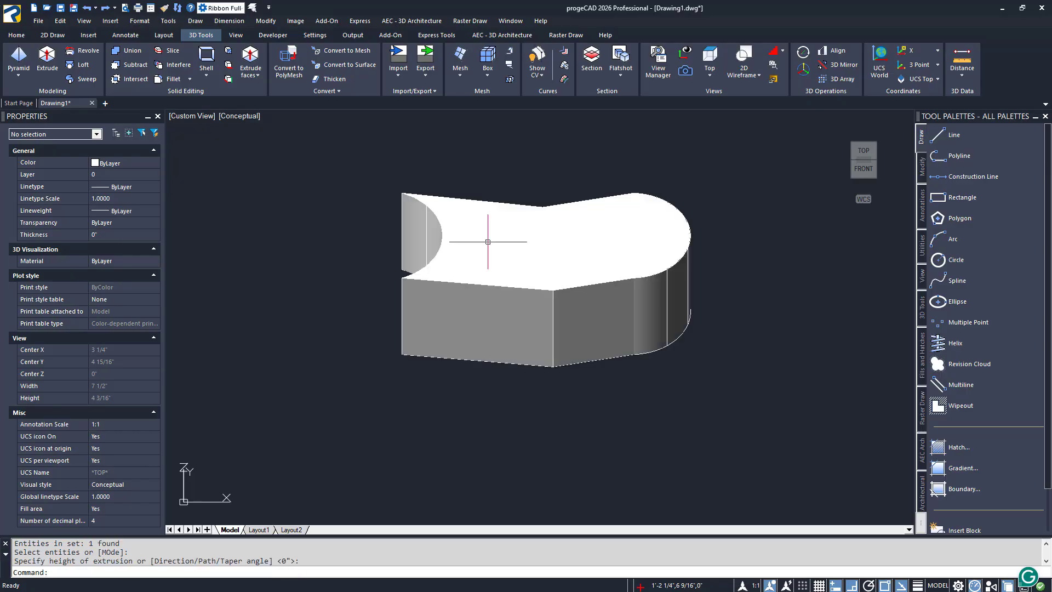
{"action": "left_click", "coordinate": [653, 354]}
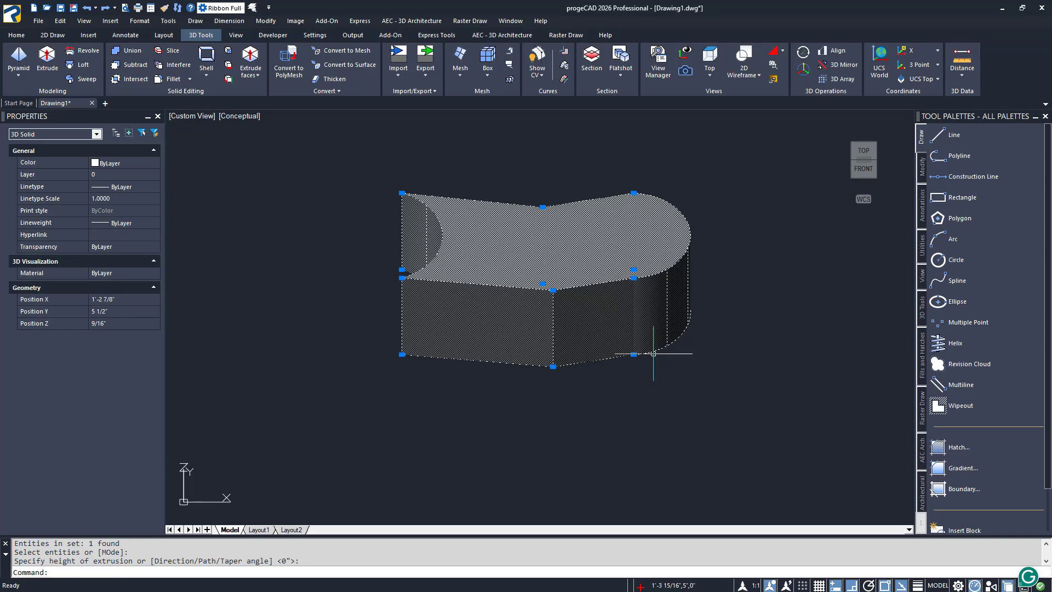
{"action": "key", "text": "Escape"}
{"action": "scroll", "coordinate": [653, 353], "scroll_direction": "down", "scroll_amount": 4}
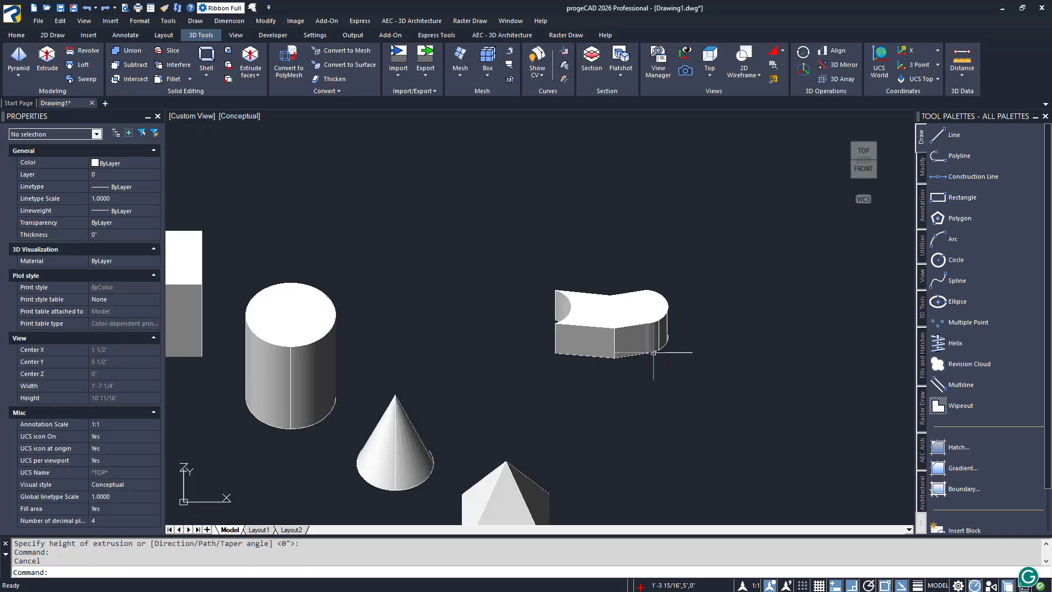
Return to the SW isometric view and draw a rectangle about 15/16" by 1 1/8" behind the three-sided pyramid
{"action": "middle_click_drag", "start_coordinate": [741, 360], "coordinate": [493, 328]}
{"action": "scroll", "coordinate": [599, 342], "scroll_direction": "down", "scroll_amount": 3}
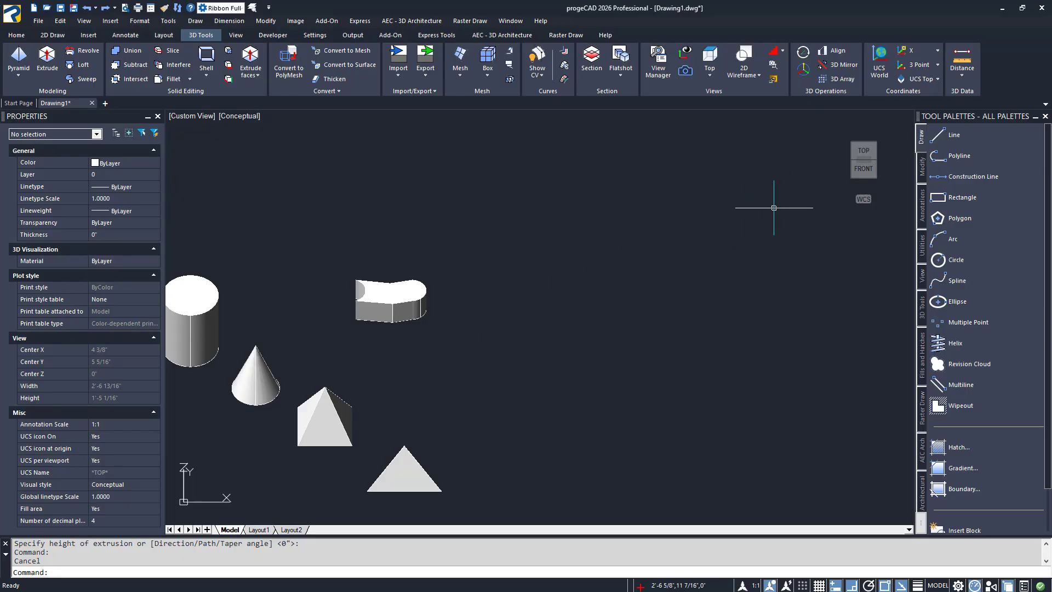
{"action": "left_click", "coordinate": [853, 162]}
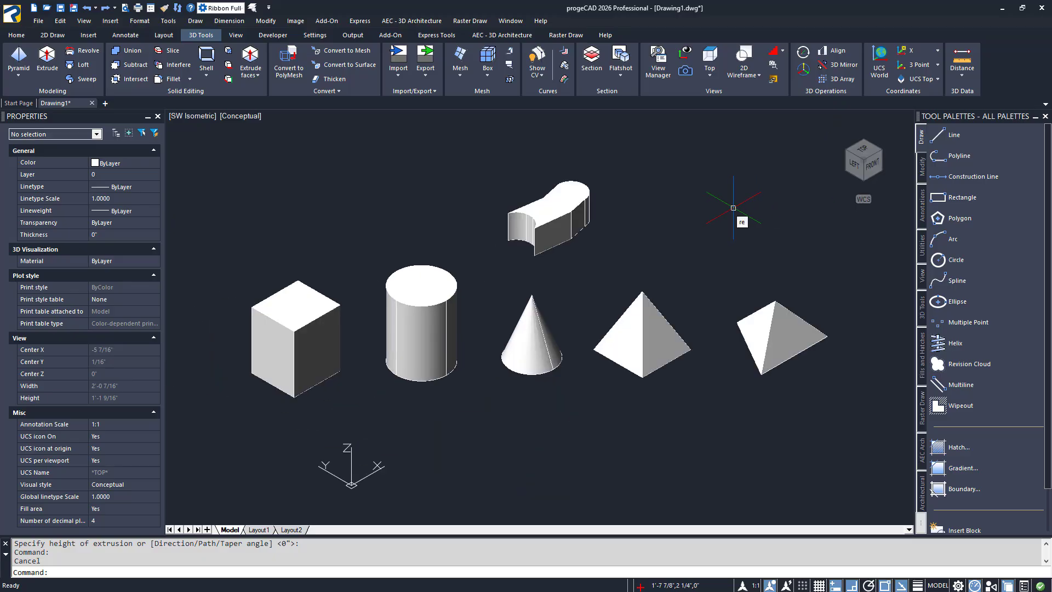
{"action": "type", "text": "rec"}
{"action": "key", "text": "Return"}
{"action": "left_click", "coordinate": [737, 202]}
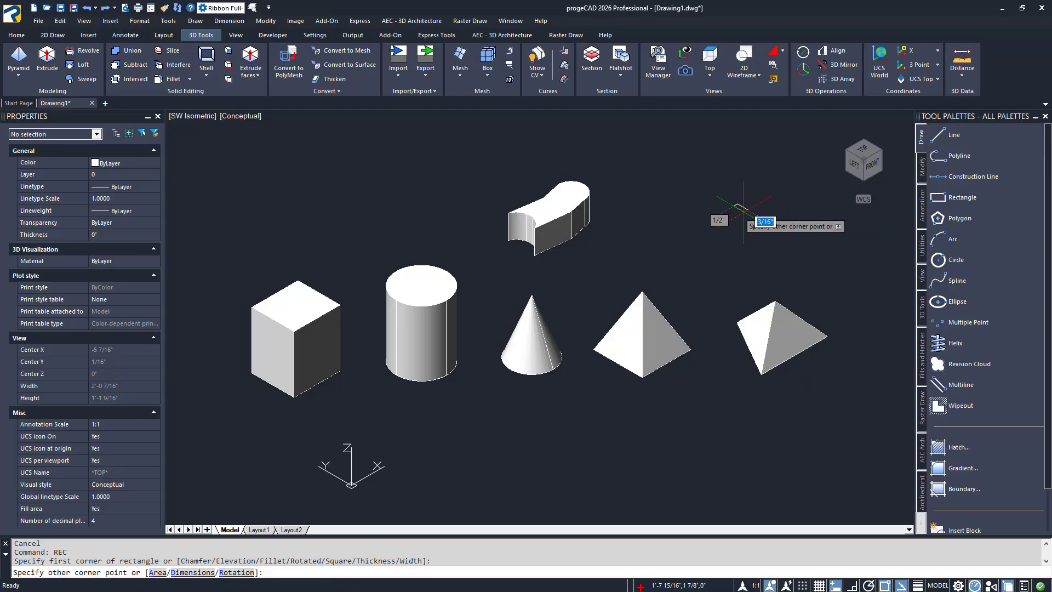
{"action": "left_click", "coordinate": [740, 230]}
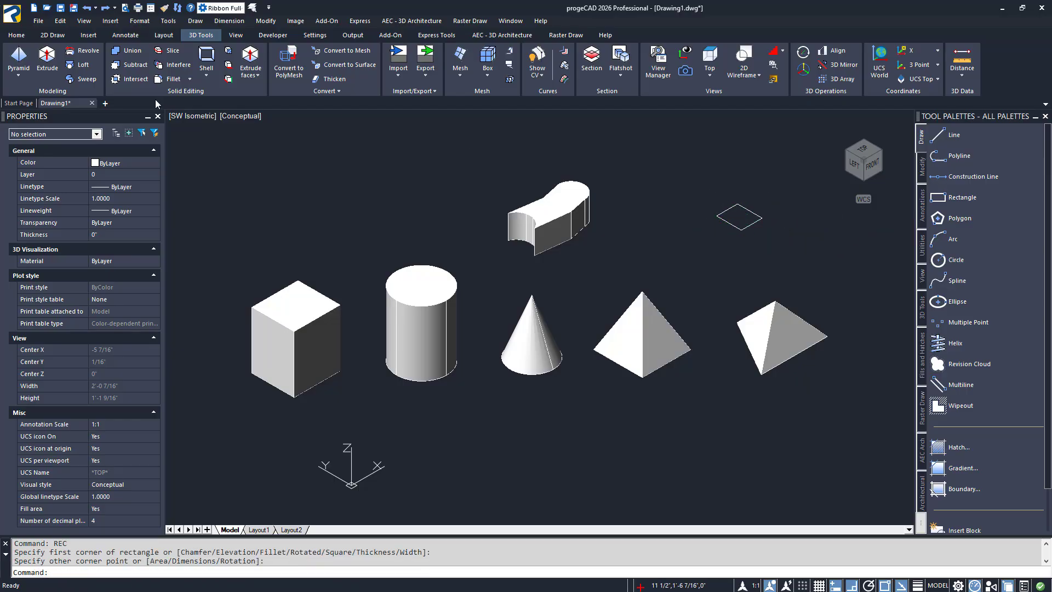
Revolve the rectangle 360 degrees about an axis parallel to X, picked a short distance in front of it
{"action": "left_click", "coordinate": [82, 50]}
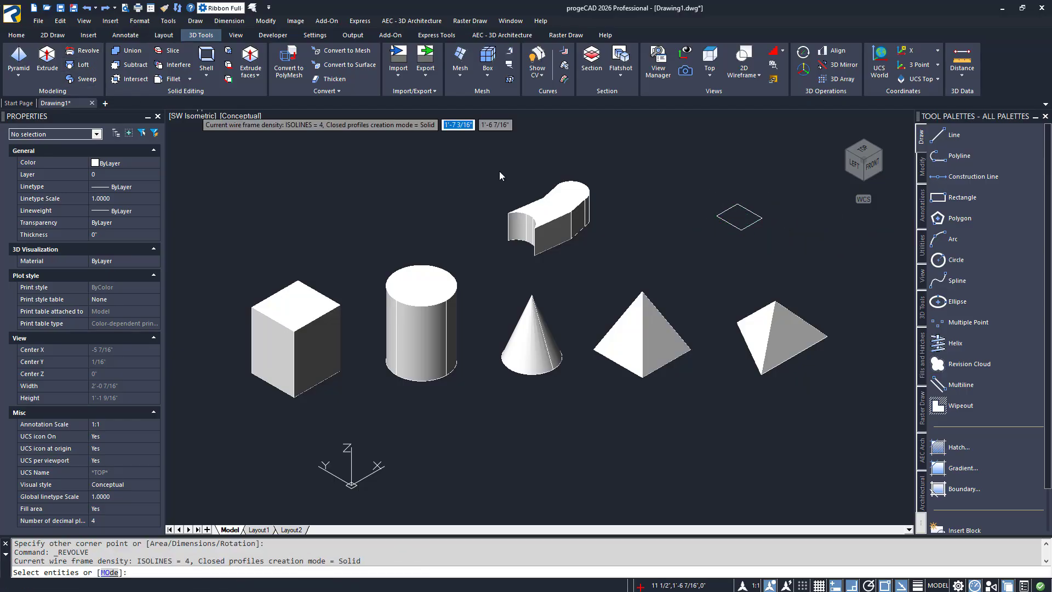
{"action": "left_click", "coordinate": [740, 210]}
{"action": "key", "text": "Return"}
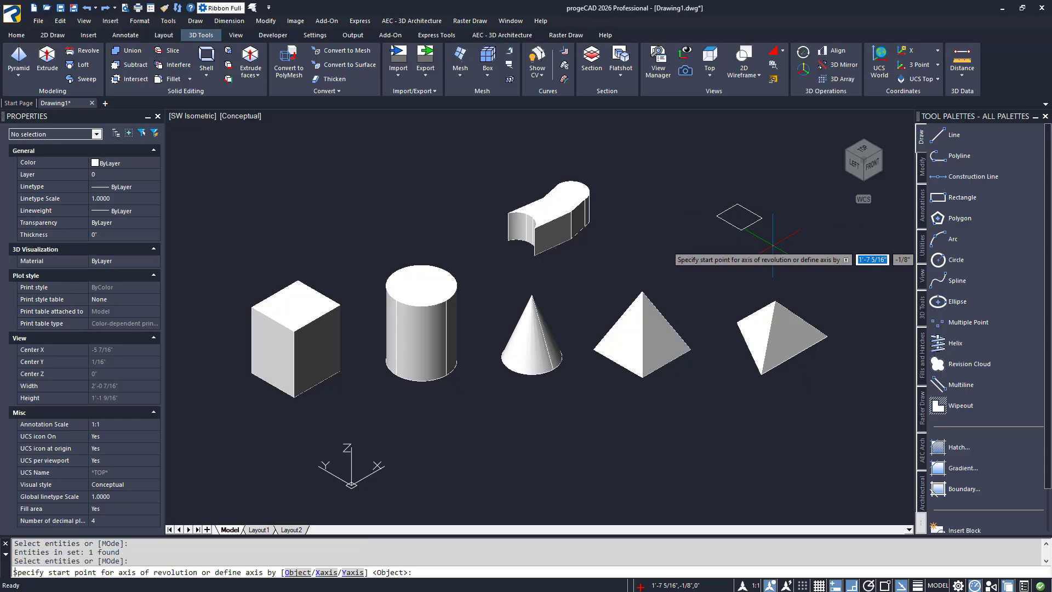
{"action": "left_click", "coordinate": [797, 252]}
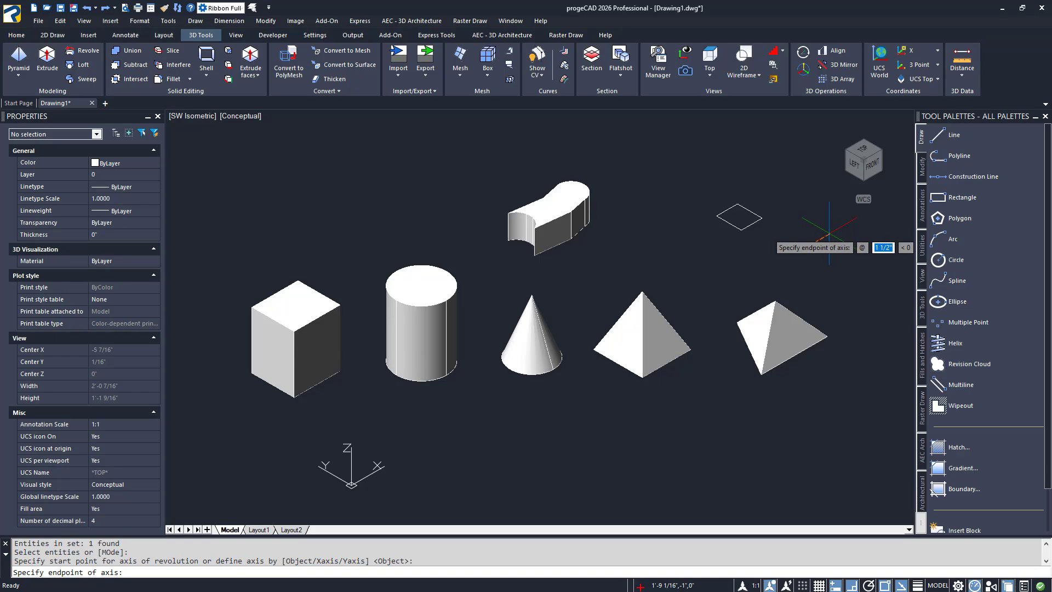
{"action": "left_click", "coordinate": [829, 233]}
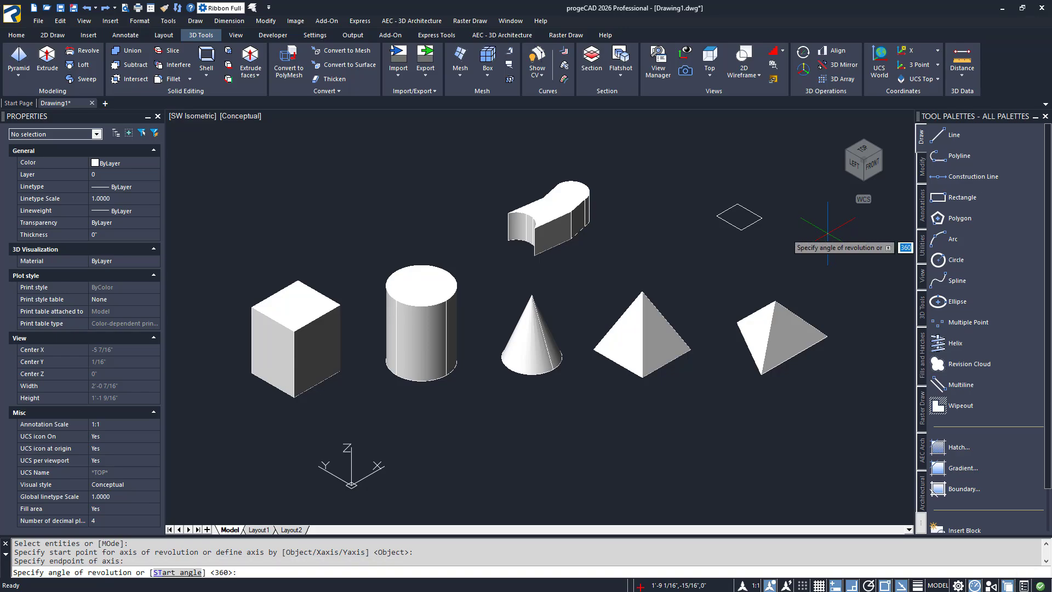
{"action": "key", "text": "Return"}
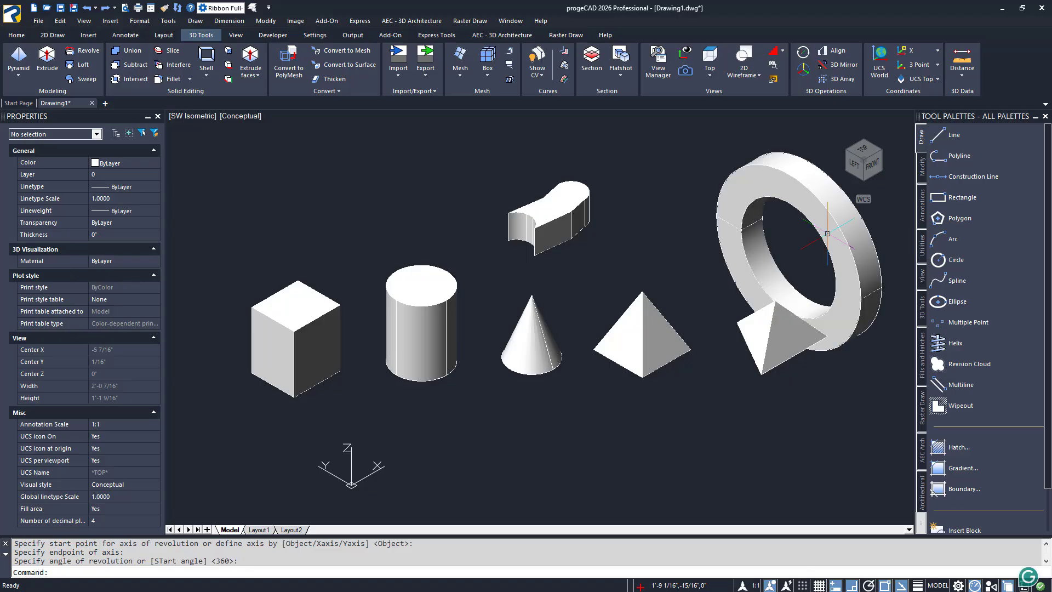
Move the revolved ring about 3 3/8" along the X direction, away from the three-sided pyramid
{"action": "middle_click_drag", "start_coordinate": [811, 244], "coordinate": [597, 310]}
{"action": "scroll", "coordinate": [596, 321], "scroll_direction": "up", "scroll_amount": 2}
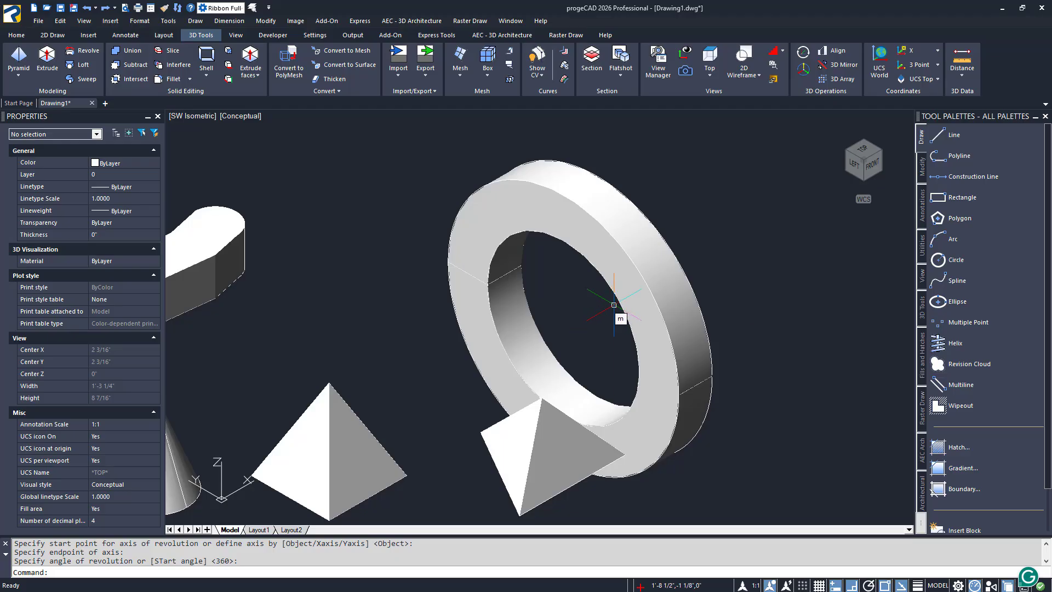
{"action": "key", "text": "Return"}
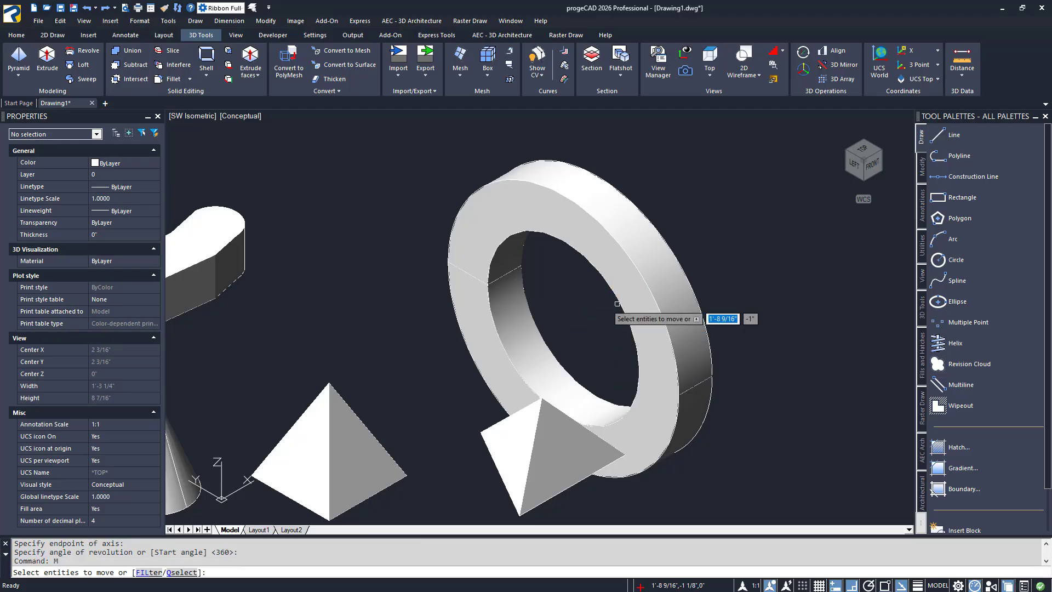
{"action": "left_click", "coordinate": [616, 303]}
{"action": "key", "text": "Return"}
{"action": "left_click", "coordinate": [594, 317]}
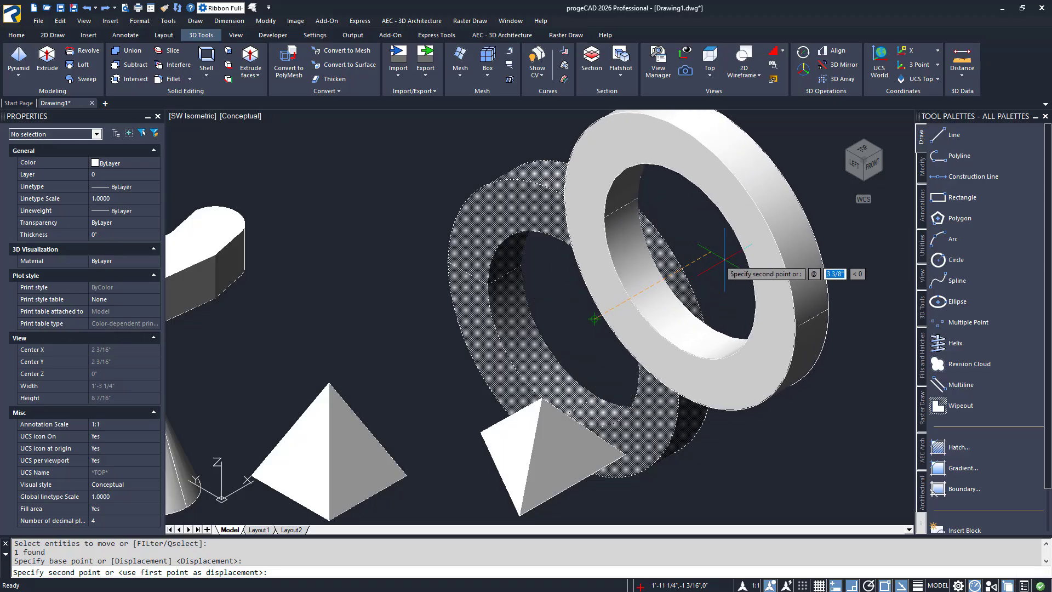
{"action": "left_click", "coordinate": [711, 250]}
Delete the leftover rectangle that was used as the profile of the revolved ring
{"action": "left_click", "coordinate": [527, 286]}
{"action": "left_click", "coordinate": [470, 246]}
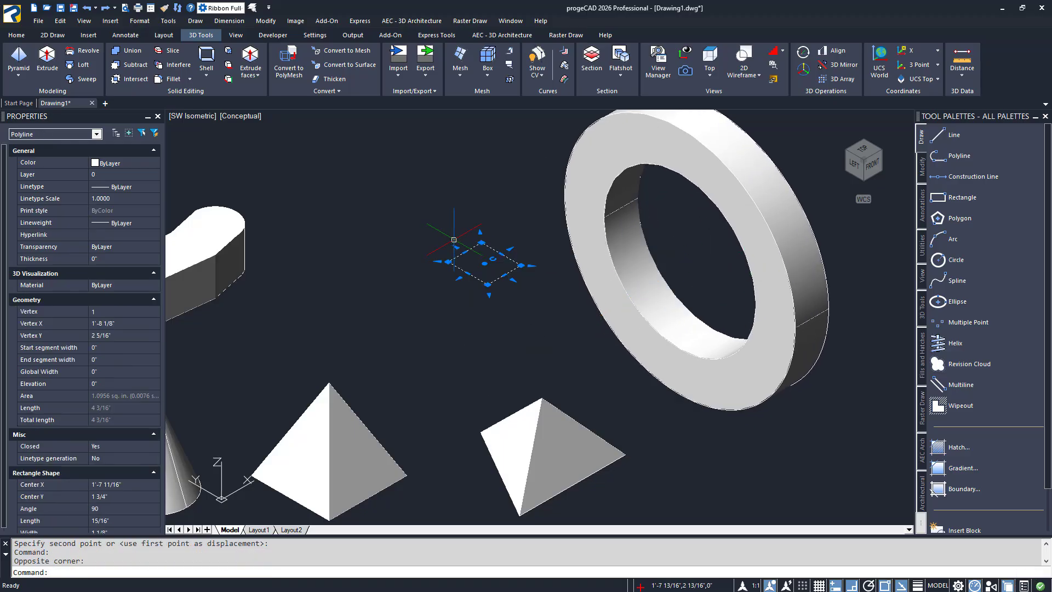
{"action": "key", "text": "Delete"}
{"action": "scroll", "coordinate": [452, 241], "scroll_direction": "down", "scroll_amount": 3}
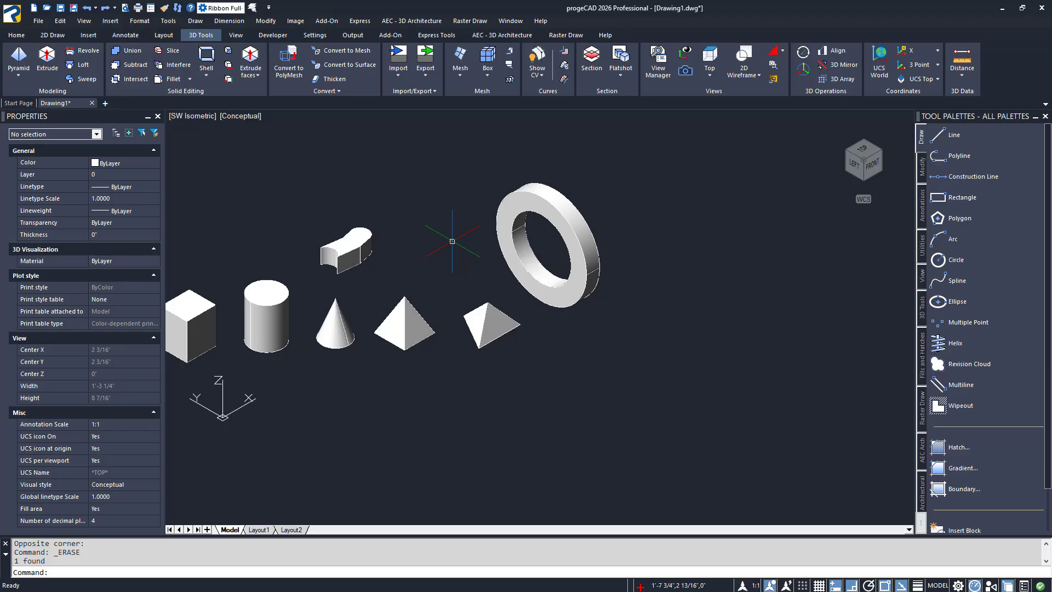
{"action": "left_click", "coordinate": [673, 265]}
{"action": "key", "text": "Escape"}
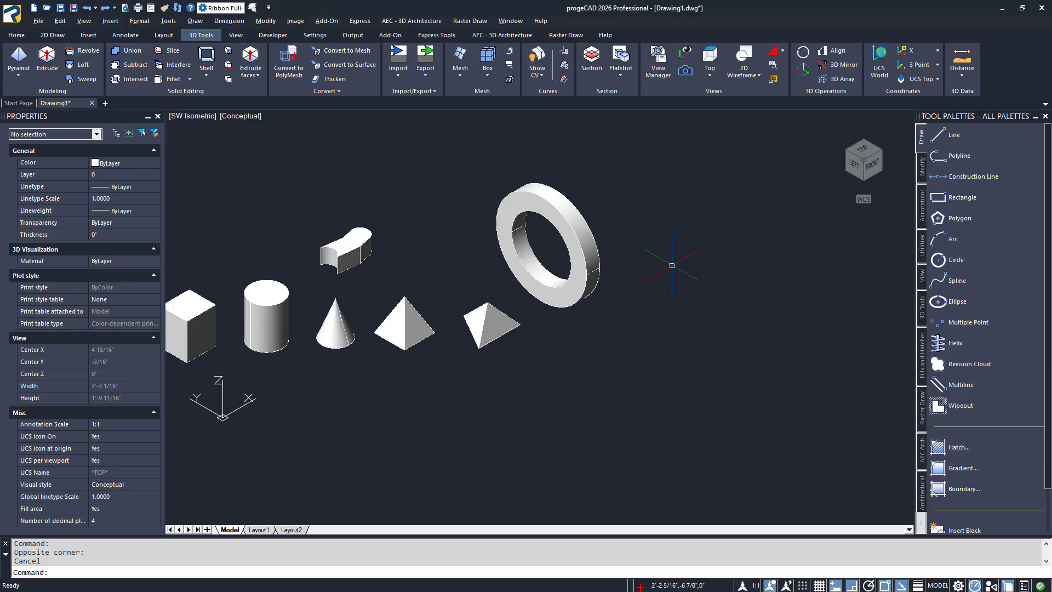
Paste the copied set of three stacked circles into the empty space beside the ring
{"action": "middle_click_drag", "start_coordinate": [672, 265], "coordinate": [549, 297]}
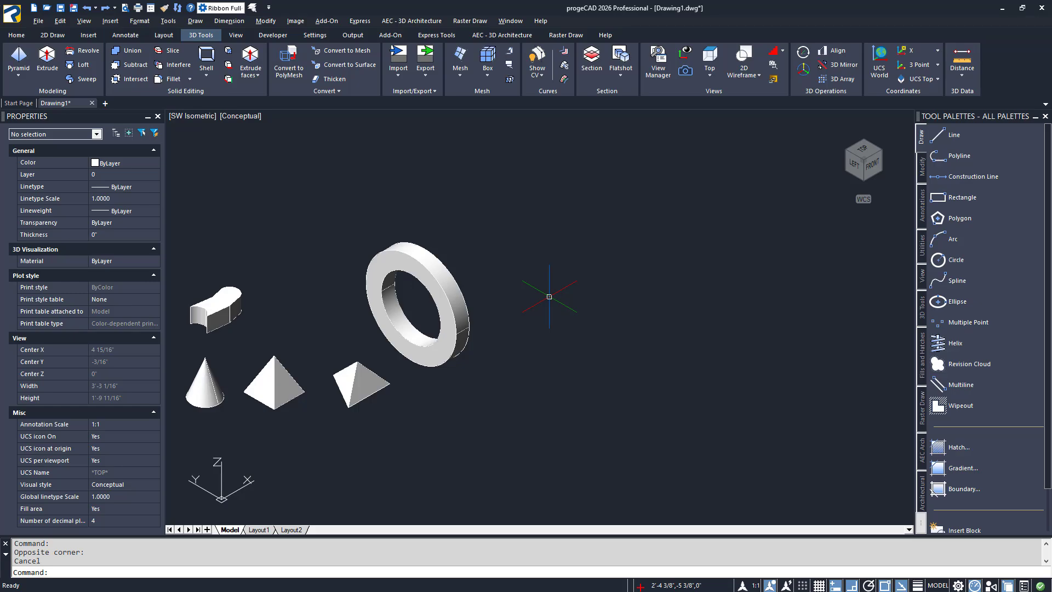
{"action": "scroll", "coordinate": [549, 297], "scroll_direction": "up", "scroll_amount": 2}
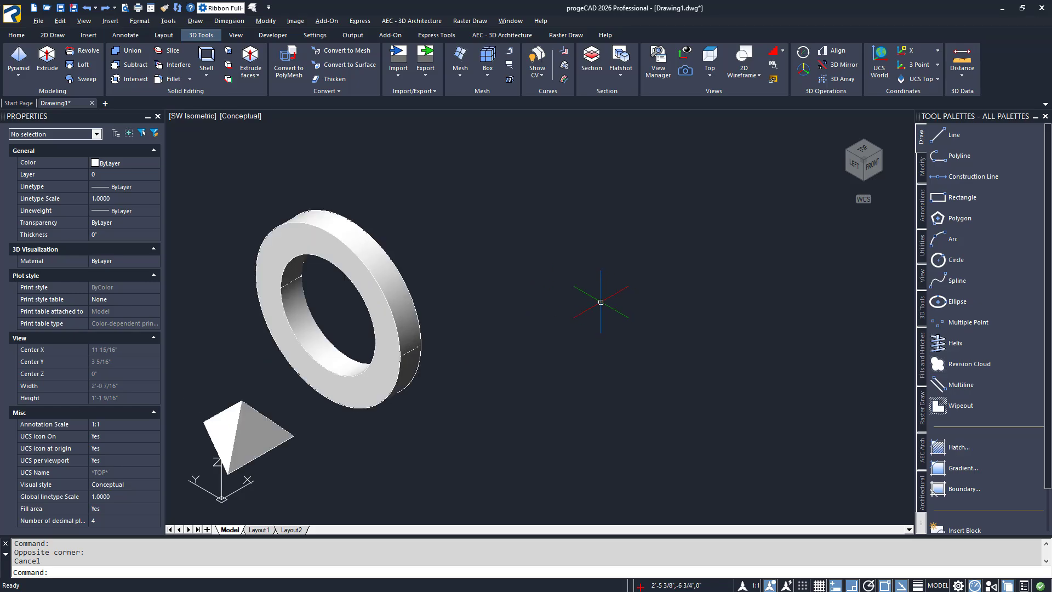
{"action": "key", "text": "ctrl+v"}
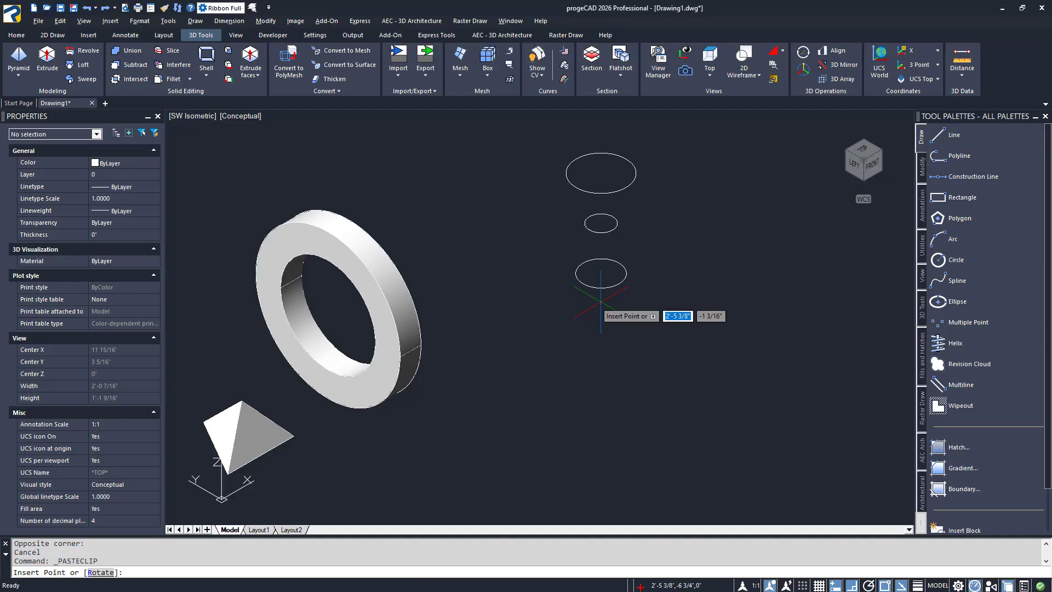
{"action": "left_click", "coordinate": [605, 349]}
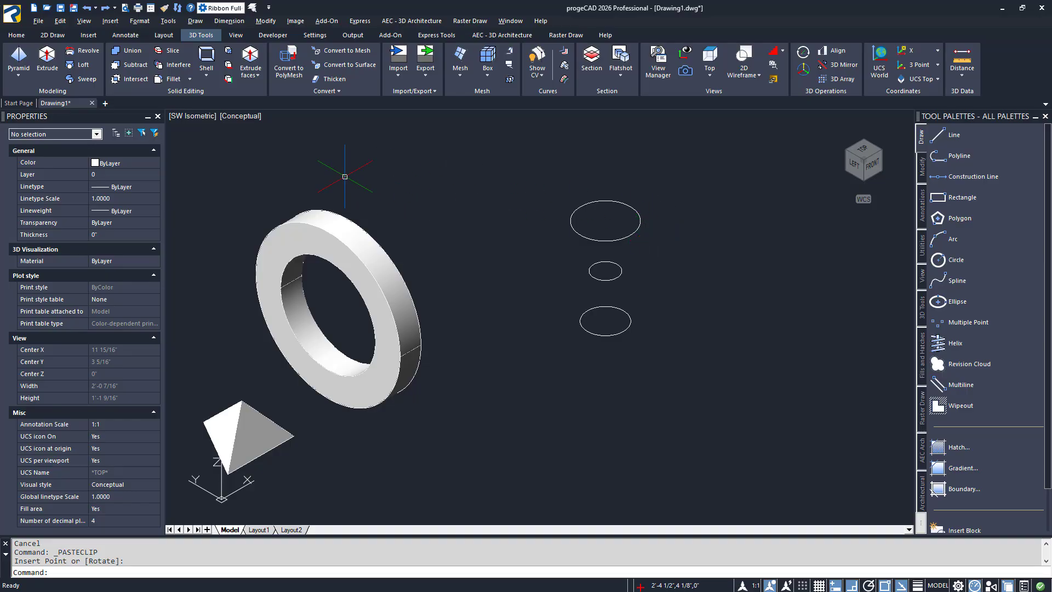
Loft a solid through the three stacked circles from the lowest to the highest, using the cross sections only
{"action": "left_click", "coordinate": [81, 65]}
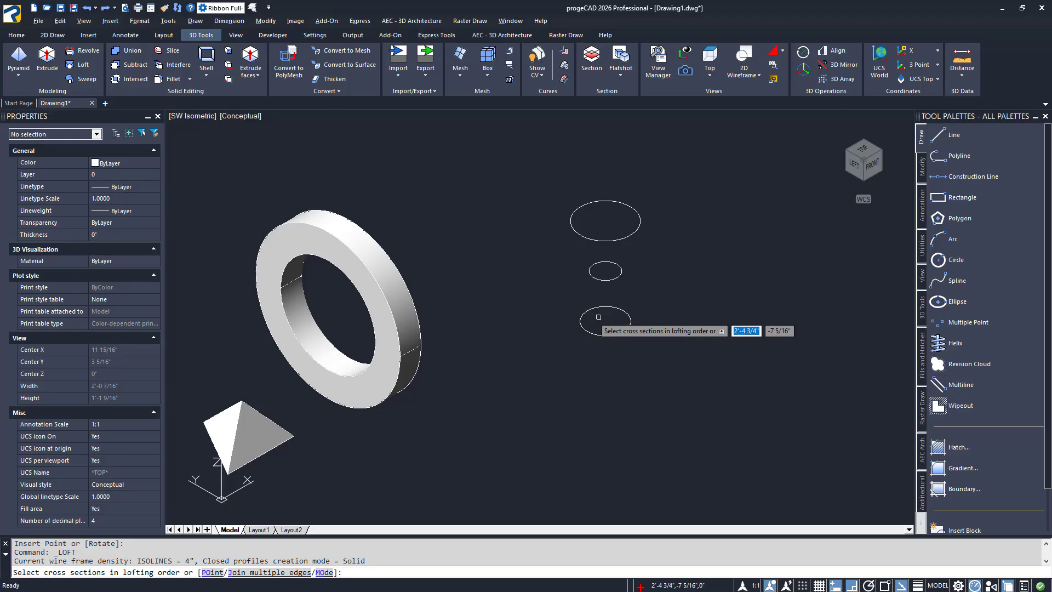
{"action": "left_click", "coordinate": [624, 314]}
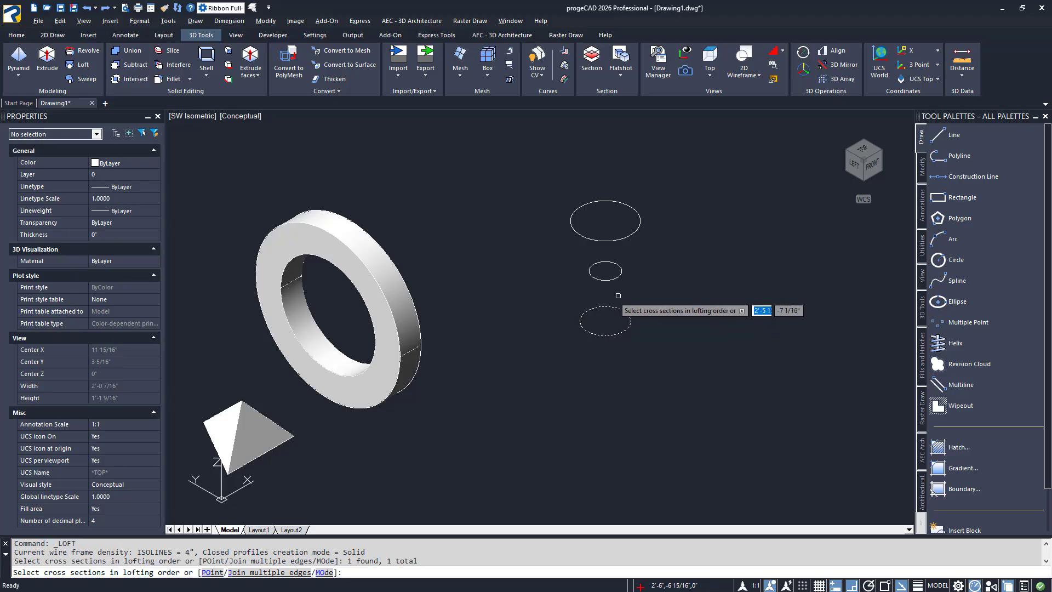
{"action": "left_click", "coordinate": [616, 277]}
{"action": "left_click", "coordinate": [613, 239]}
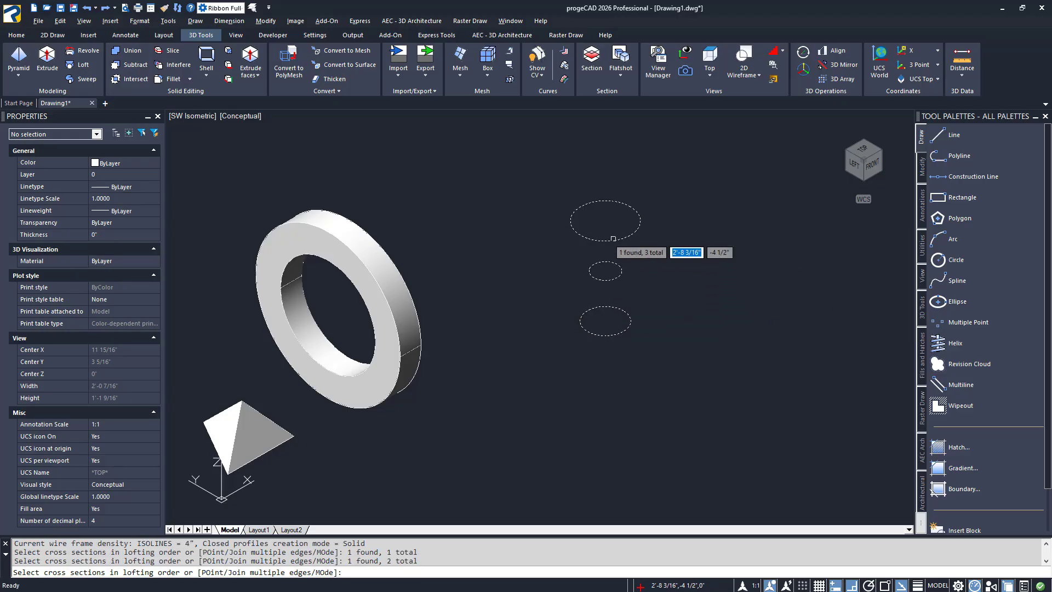
{"action": "key", "text": "Return"}
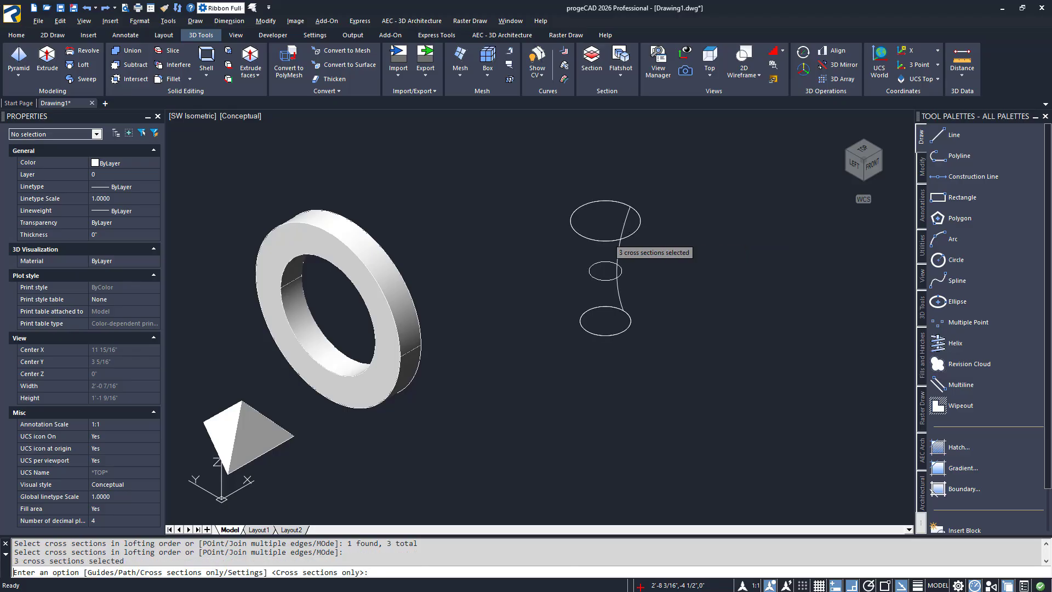
{"action": "key", "text": "Down"}
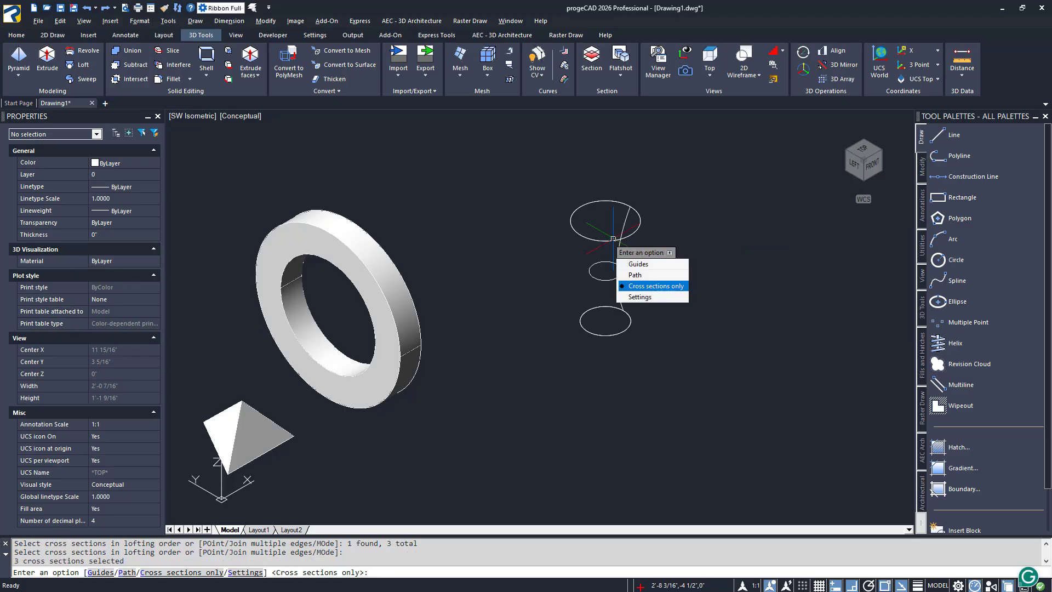
{"action": "key", "text": "Return"}
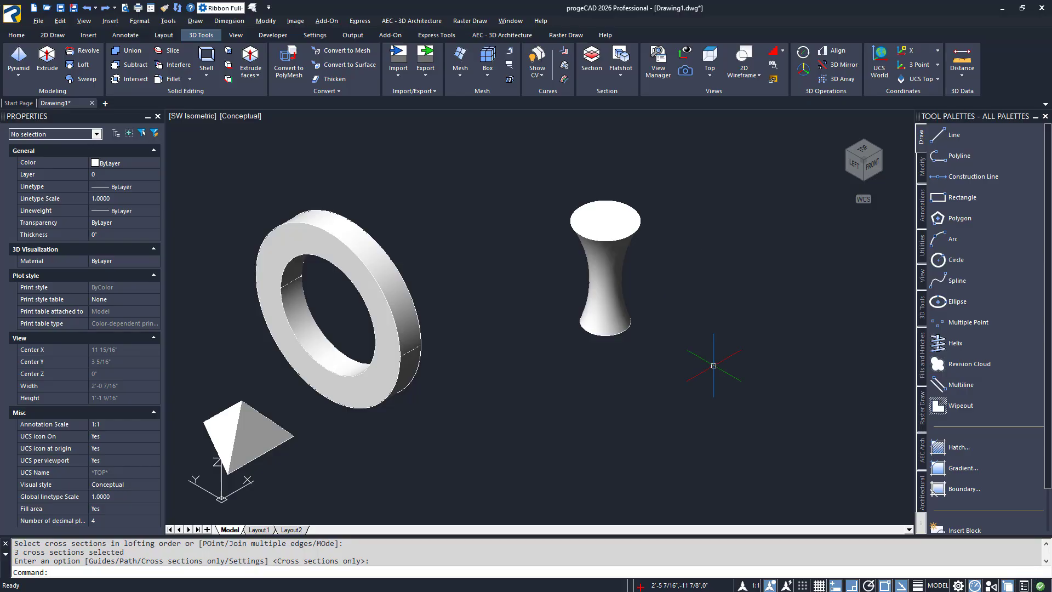
Paste the copied helix with its small end circle into the empty space behind the row of solids
{"action": "scroll", "coordinate": [713, 365], "scroll_direction": "down", "scroll_amount": 4}
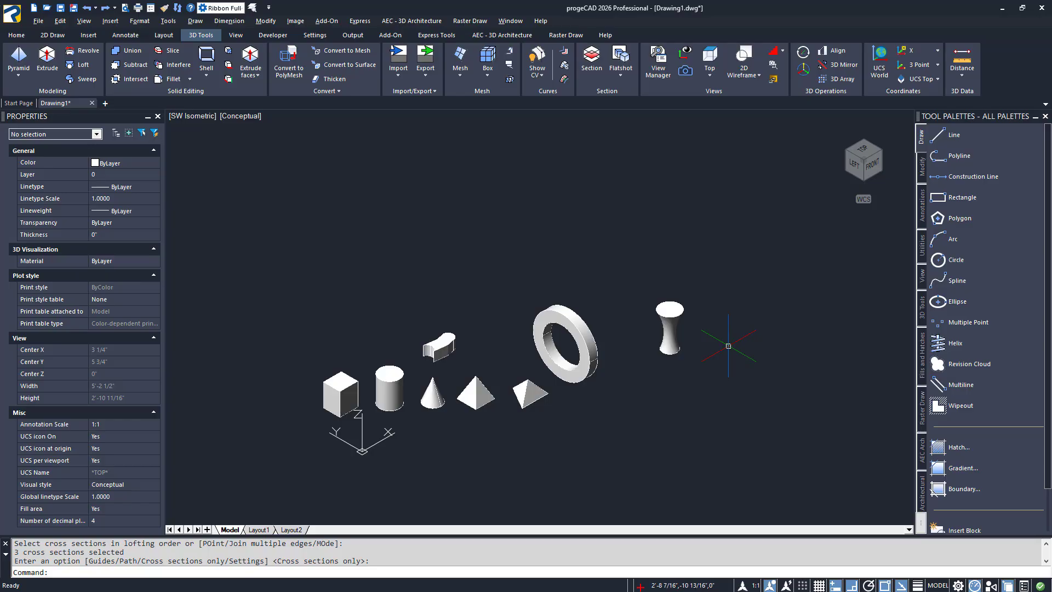
{"action": "middle_click_drag", "start_coordinate": [728, 346], "coordinate": [728, 411]}
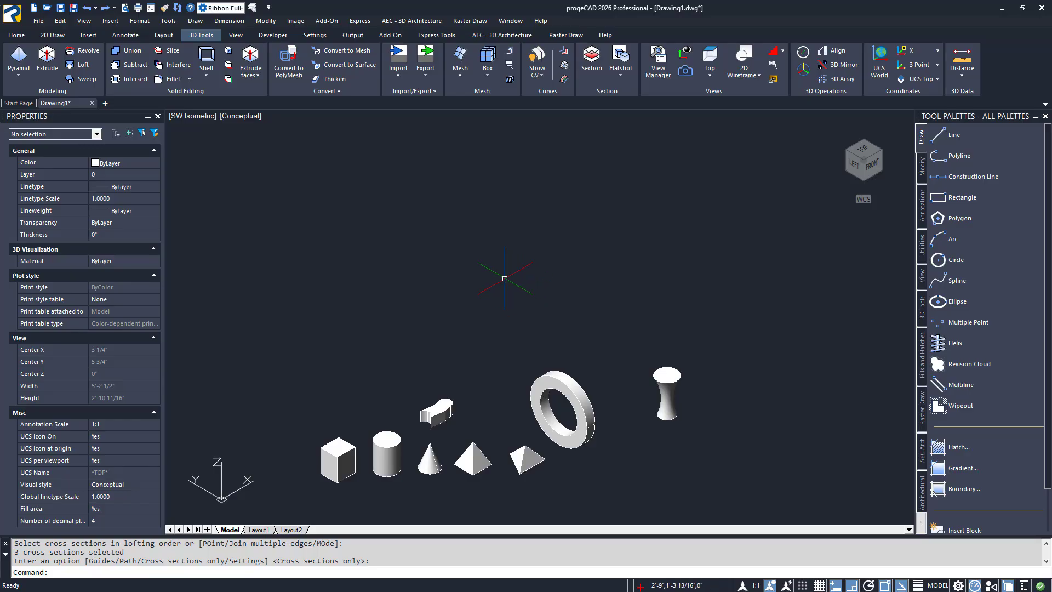
{"action": "key", "text": "ctrl+v"}
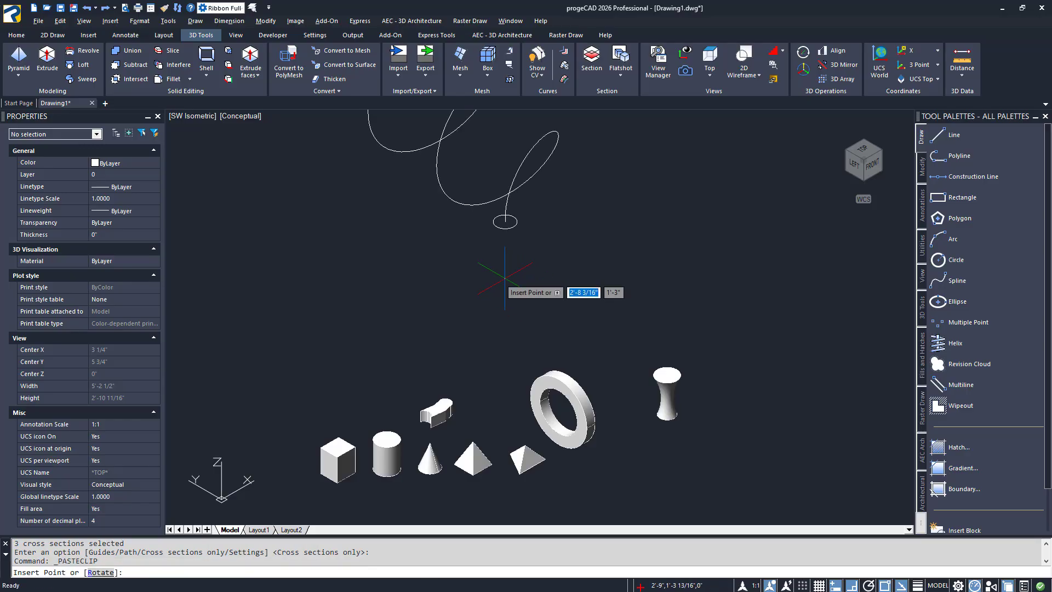
{"action": "left_click", "coordinate": [499, 355]}
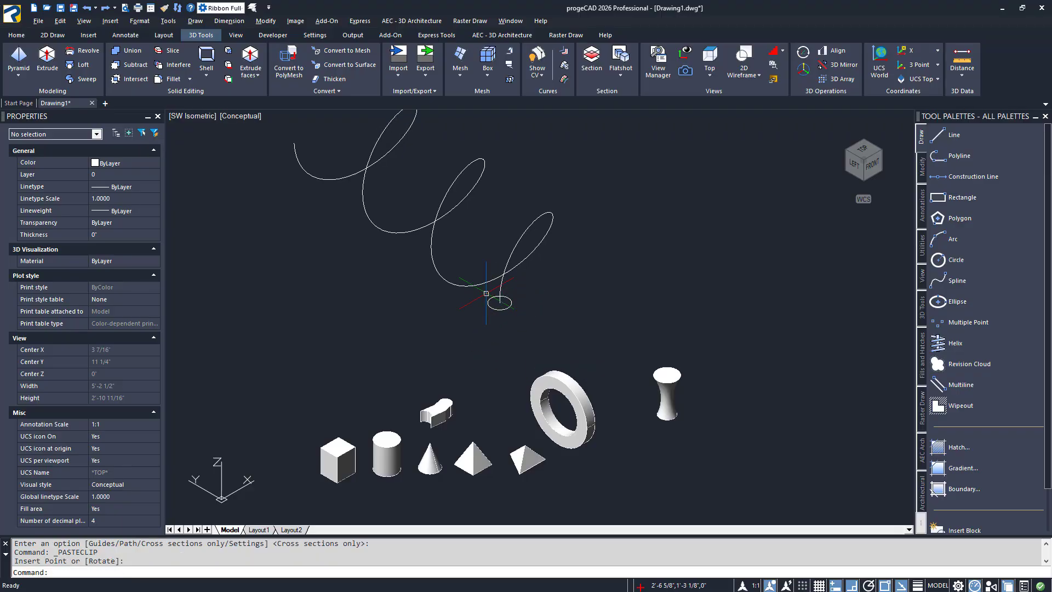
Sweep the small circle along the helix to make a solid coil
{"action": "middle_click_drag", "start_coordinate": [550, 279], "coordinate": [573, 317]}
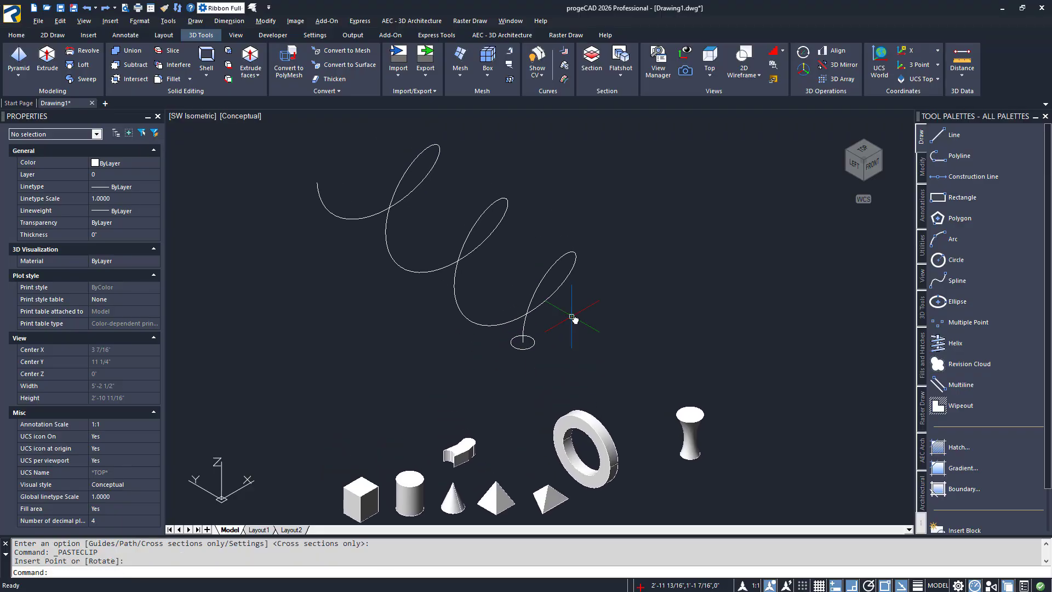
{"action": "left_click", "coordinate": [93, 80]}
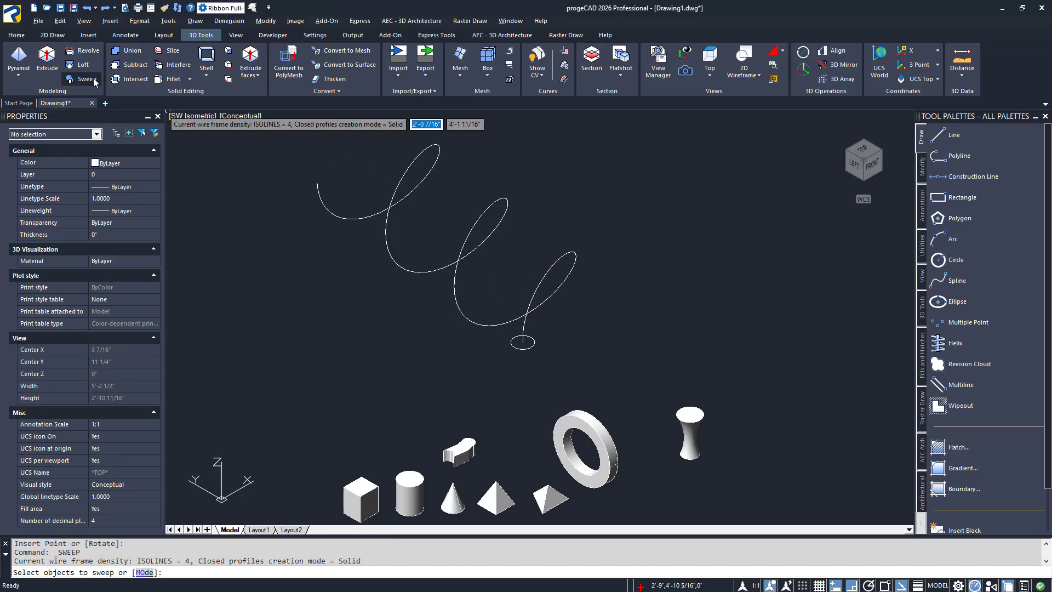
{"action": "left_click", "coordinate": [509, 342]}
{"action": "key", "text": "Return"}
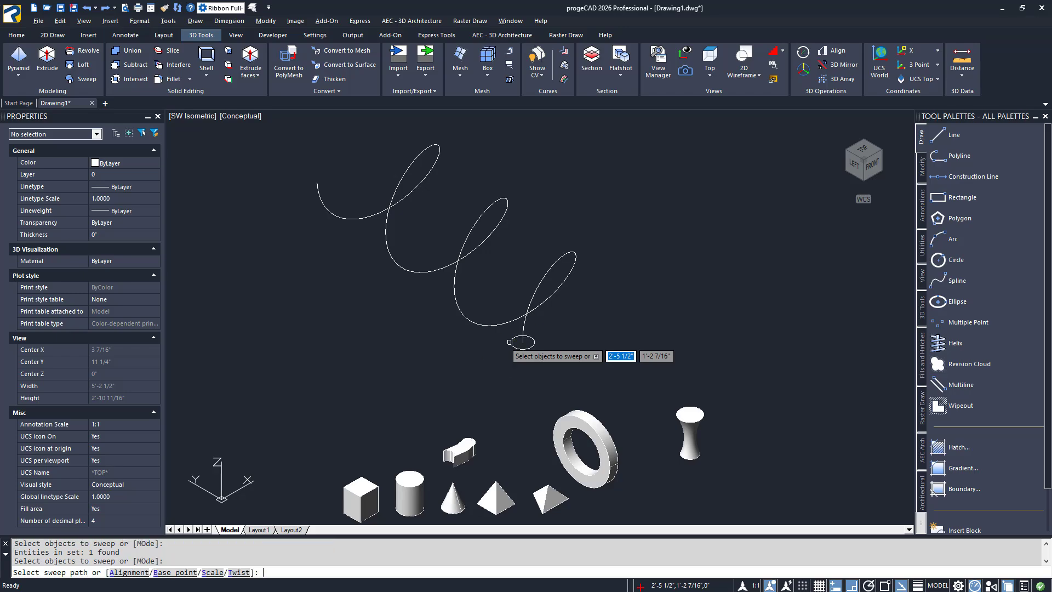
{"action": "left_click", "coordinate": [485, 324]}
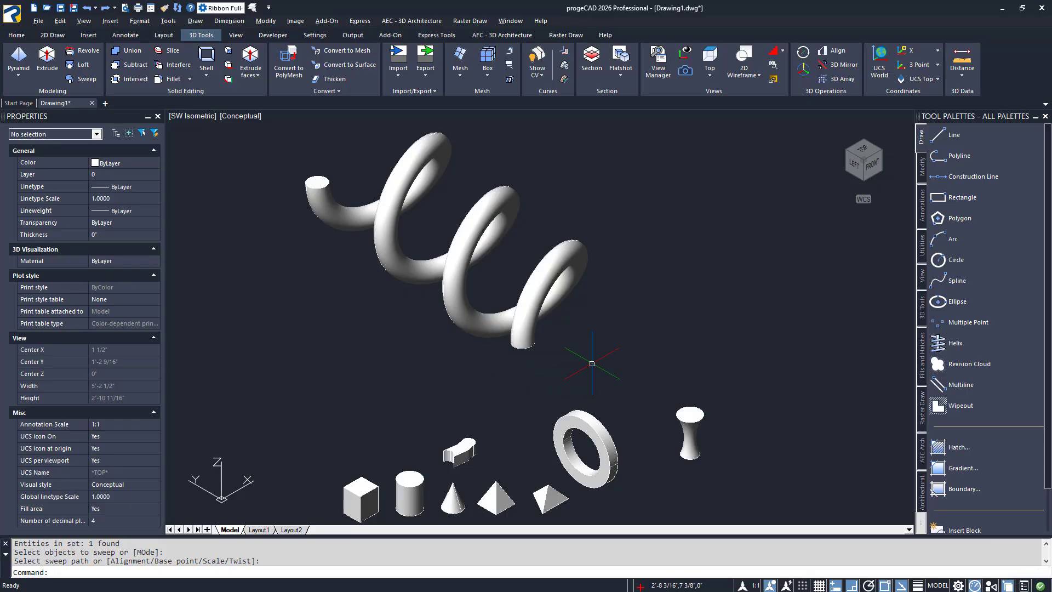
Set the coordinate system to World and return to the SW Isometric view after orbiting around the coil
{"action": "middle_click_drag", "start_coordinate": [608, 354], "coordinate": [606, 314], "text": "shift"}
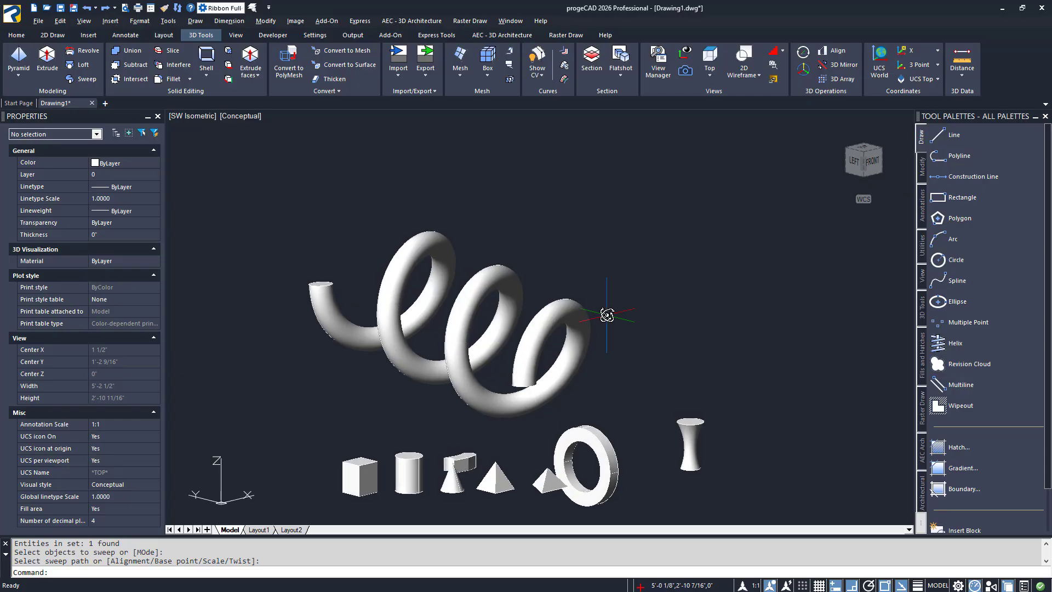
{"action": "left_click", "coordinate": [861, 199]}
{"action": "left_click", "coordinate": [883, 209]}
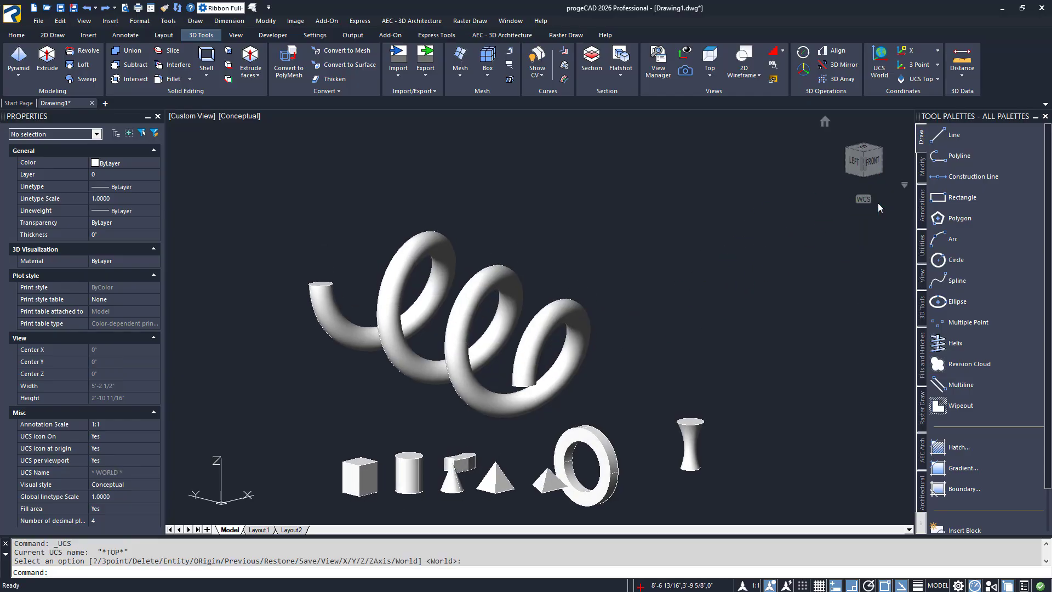
{"action": "left_click", "coordinate": [863, 156]}
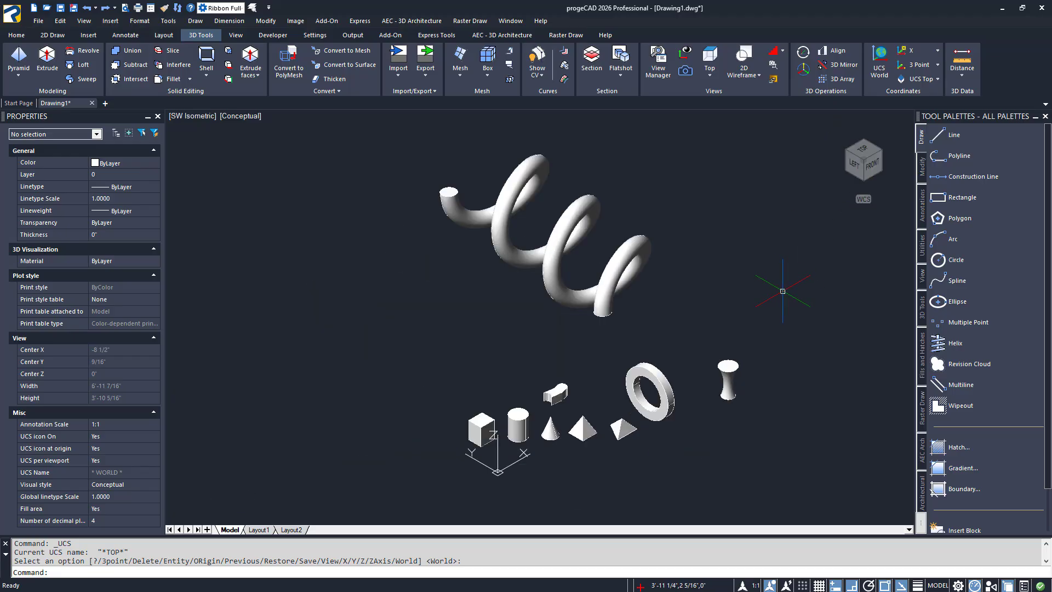